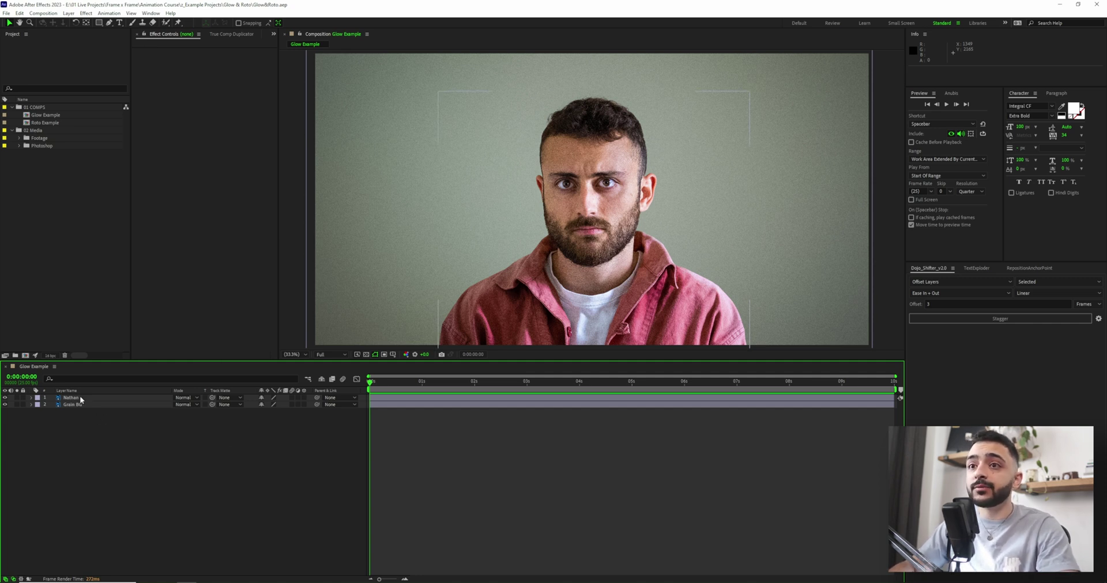
pyautogui.click(80, 398)
pyautogui.moveTo(624, 236); pyautogui.dragTo(395, 237)
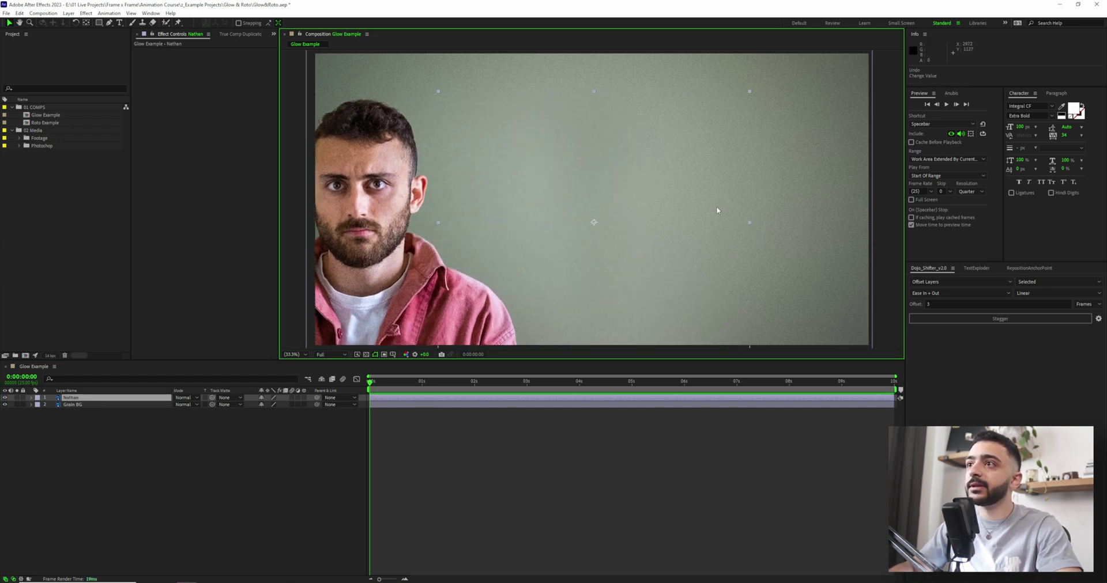
pyautogui.hotkey('ctrl', 'z')
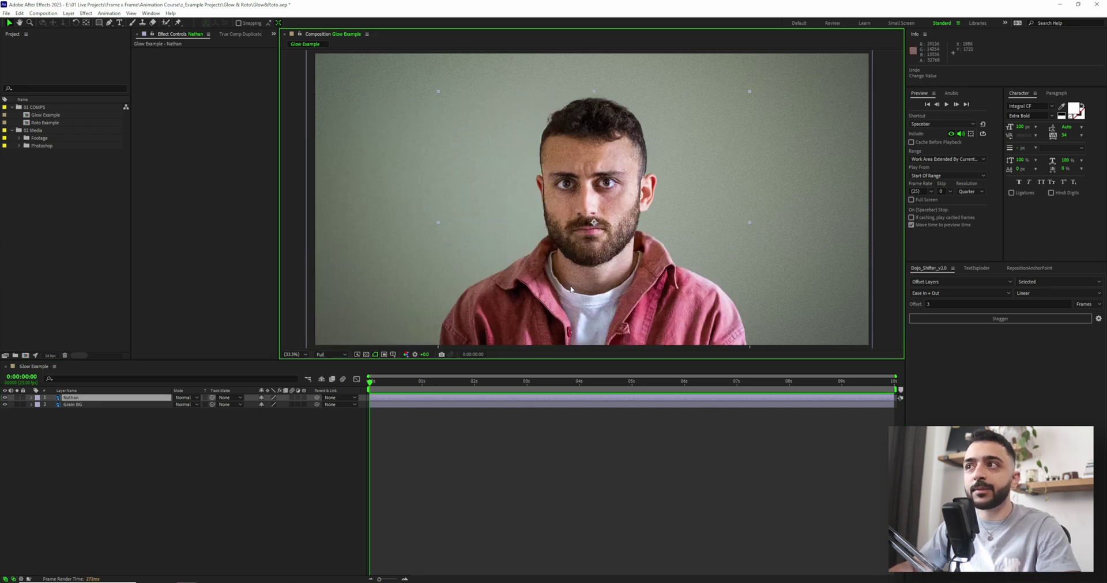
pyautogui.click(246, 455)
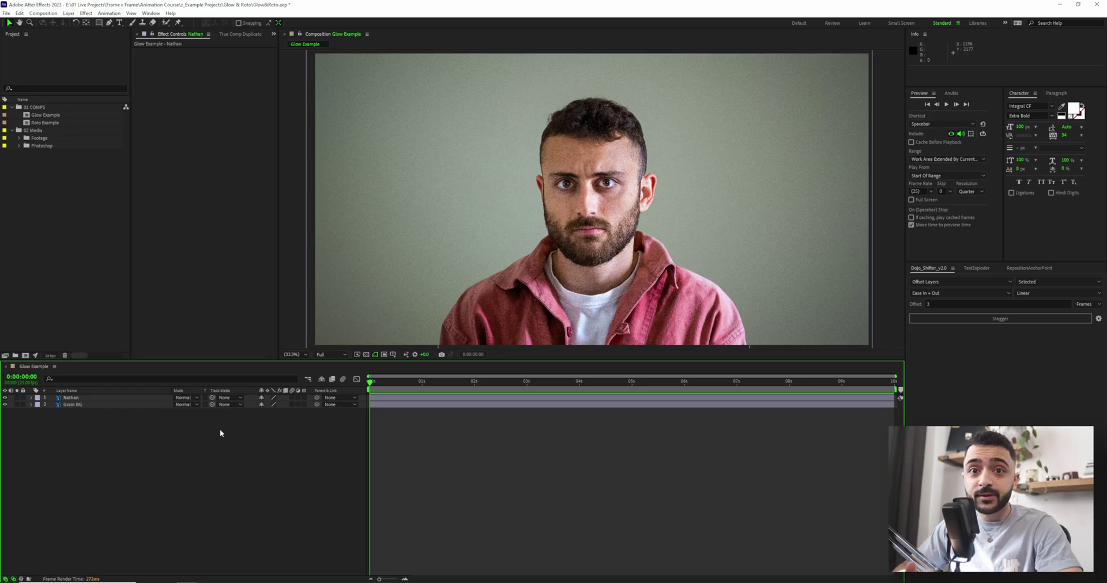
# Step: Create a new shape layer containing a frame-sized ellipse
pyautogui.rightClick(220, 433)
pyautogui.moveTo(266, 437)
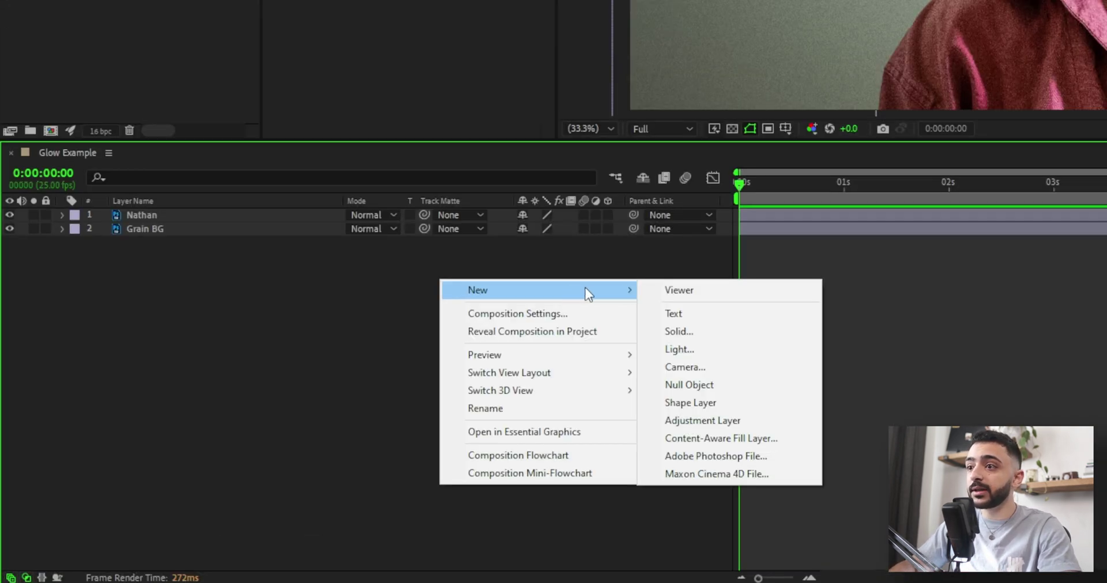
pyautogui.click(341, 491)
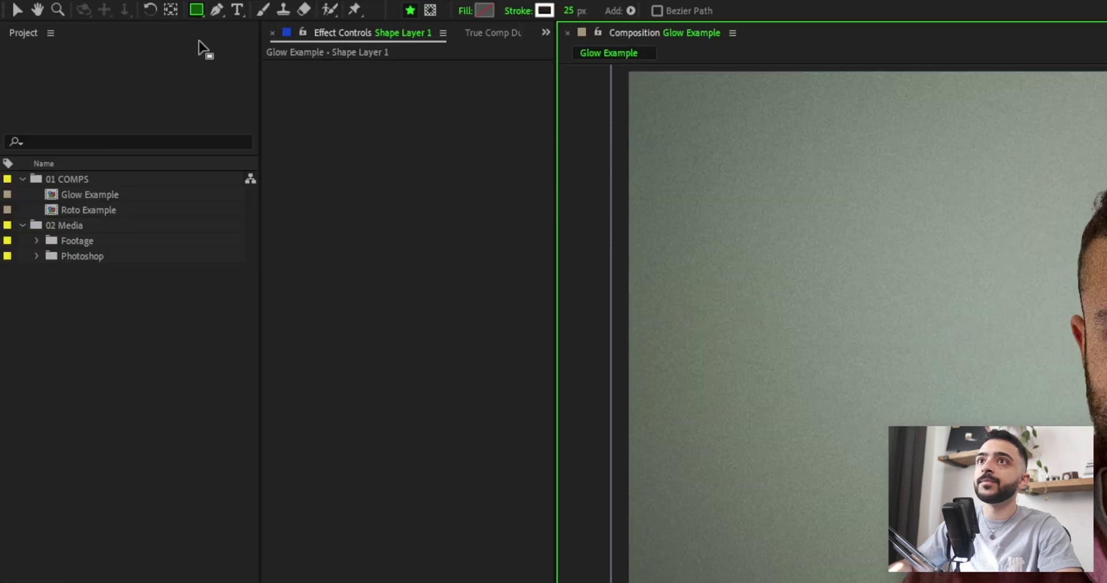
pyautogui.moveTo(196, 9); pyautogui.dragTo(278, 45)
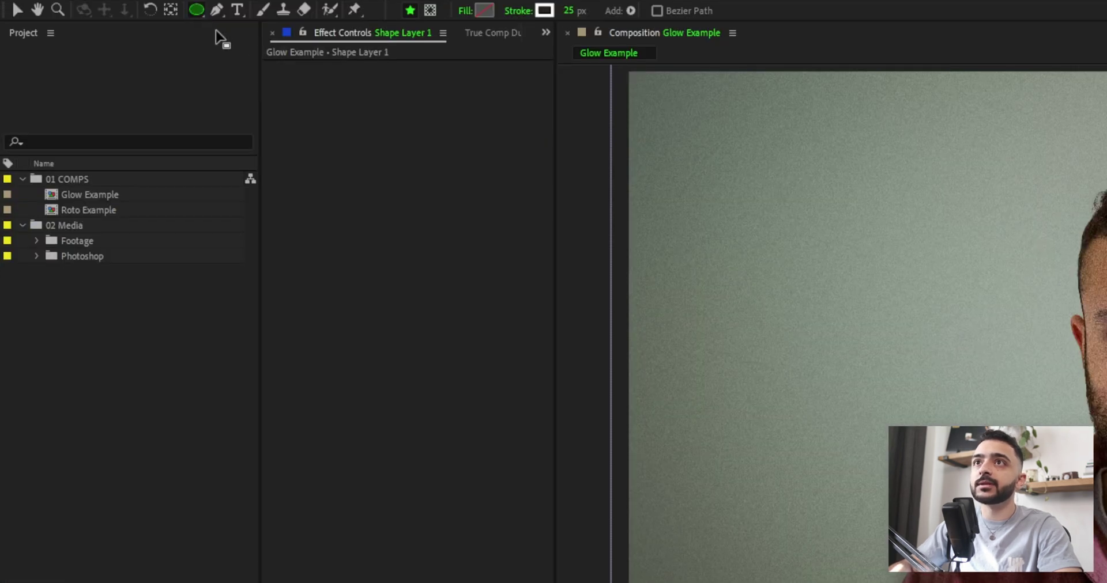
pyautogui.doubleClick(197, 9)
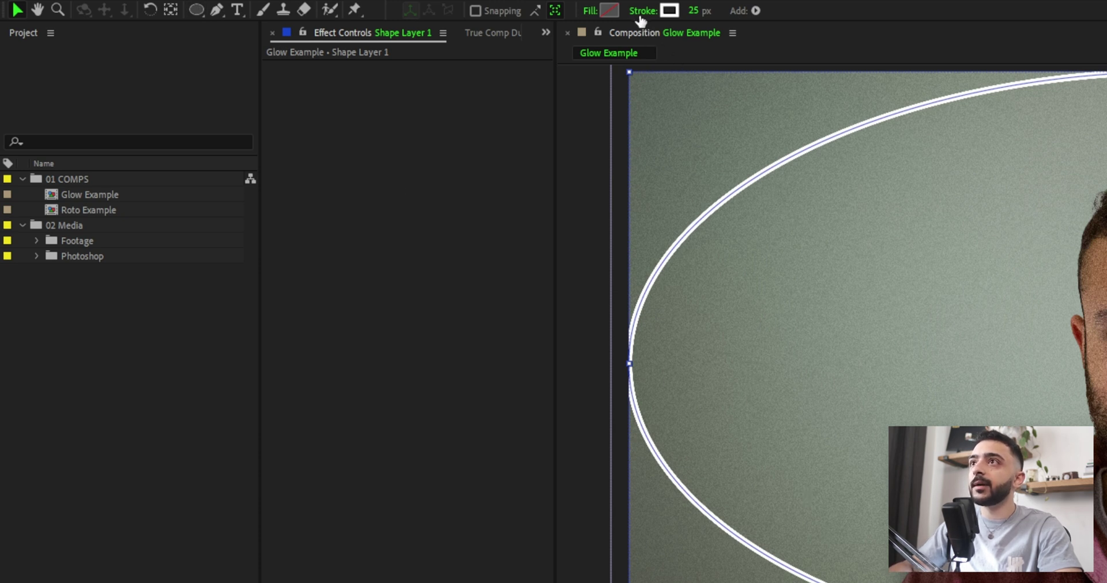
# Step: Give the ellipse no stroke and a white fill
pyautogui.click(640, 11)
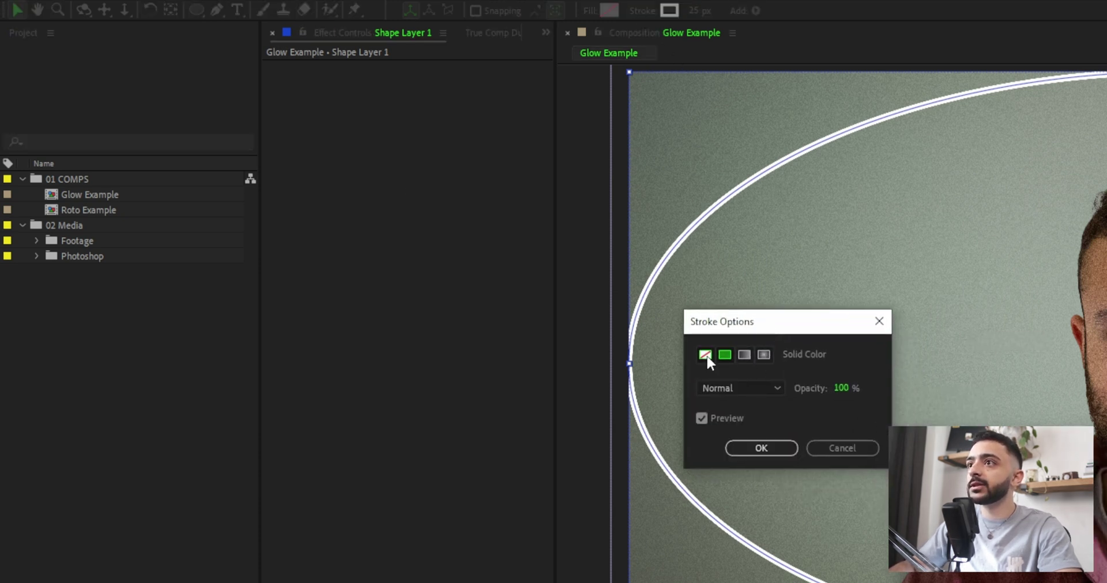
pyautogui.click(704, 355)
pyautogui.click(778, 449)
pyautogui.click(613, 11)
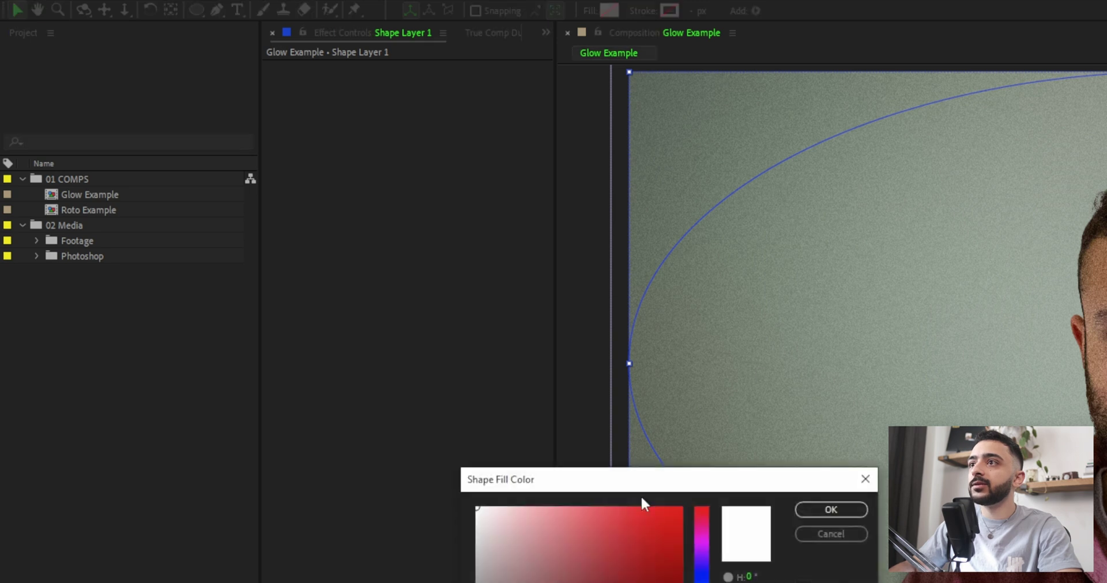
pyautogui.click(830, 510)
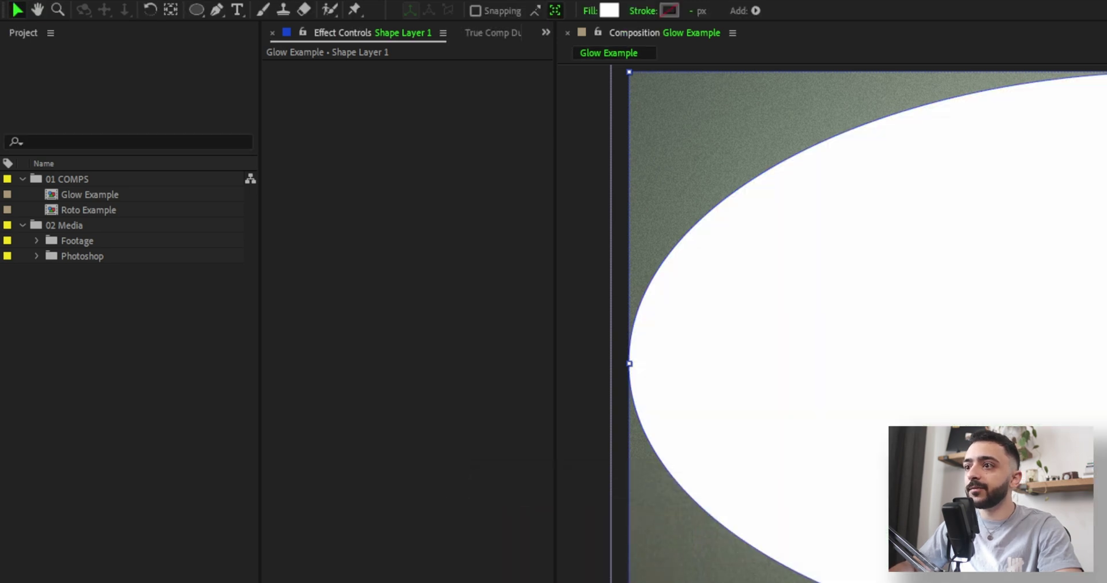
# Step: Unlink the ellipse size and set it to 1800 × 1800
pyautogui.press('u')
pyautogui.press('u')
pyautogui.press('u')
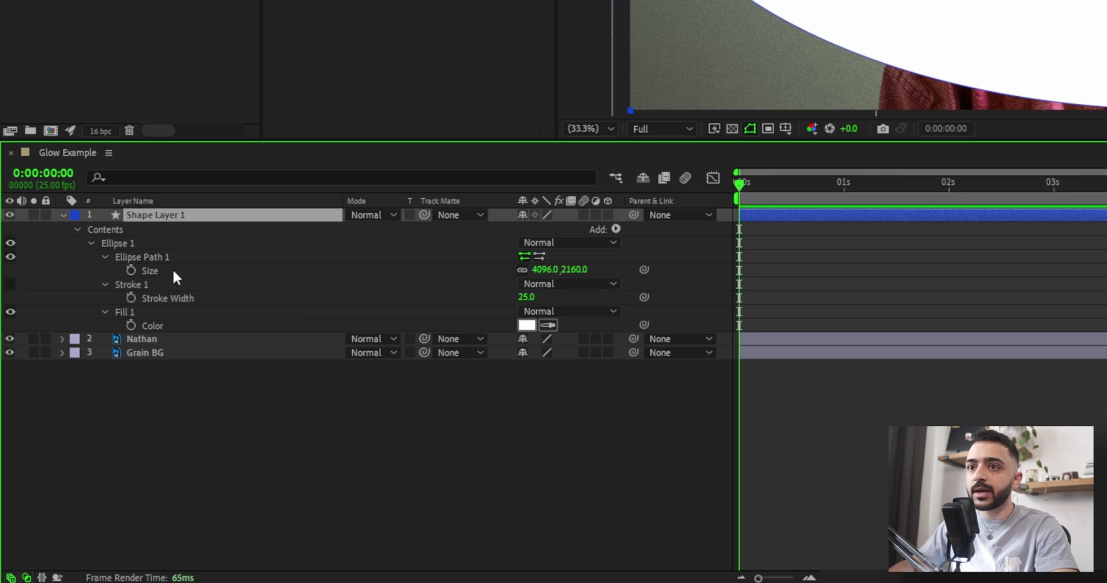
pyautogui.click(523, 270)
pyautogui.click(546, 269)
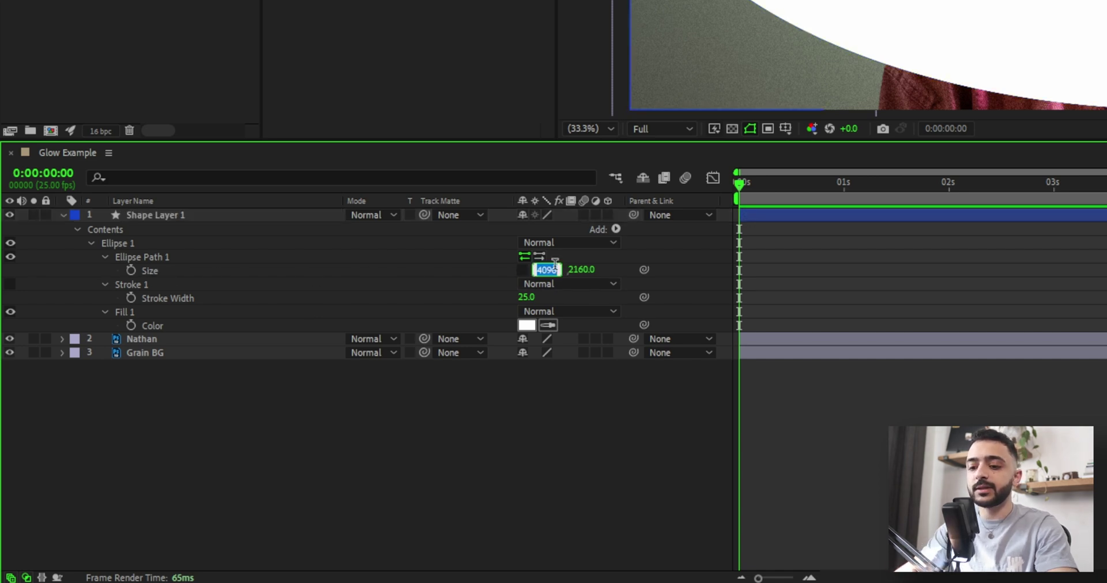
pyautogui.write('1800')
pyautogui.press('Tab')
pyautogui.write('18')
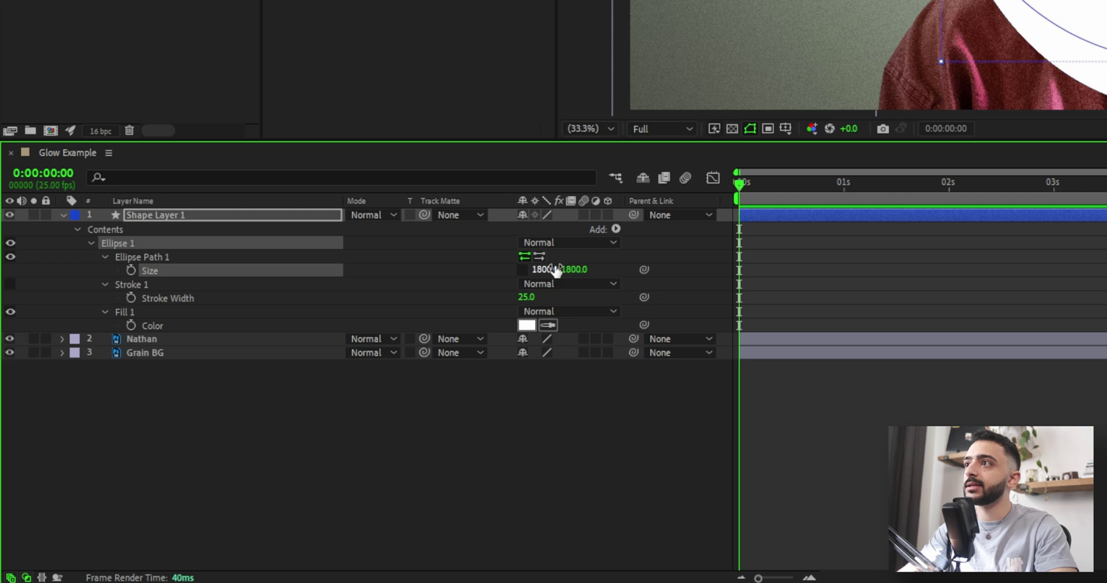
pyautogui.click(554, 270)
pyautogui.press('Return')
# Step: Select the shape layer and begin renaming it
pyautogui.click(892, 263)
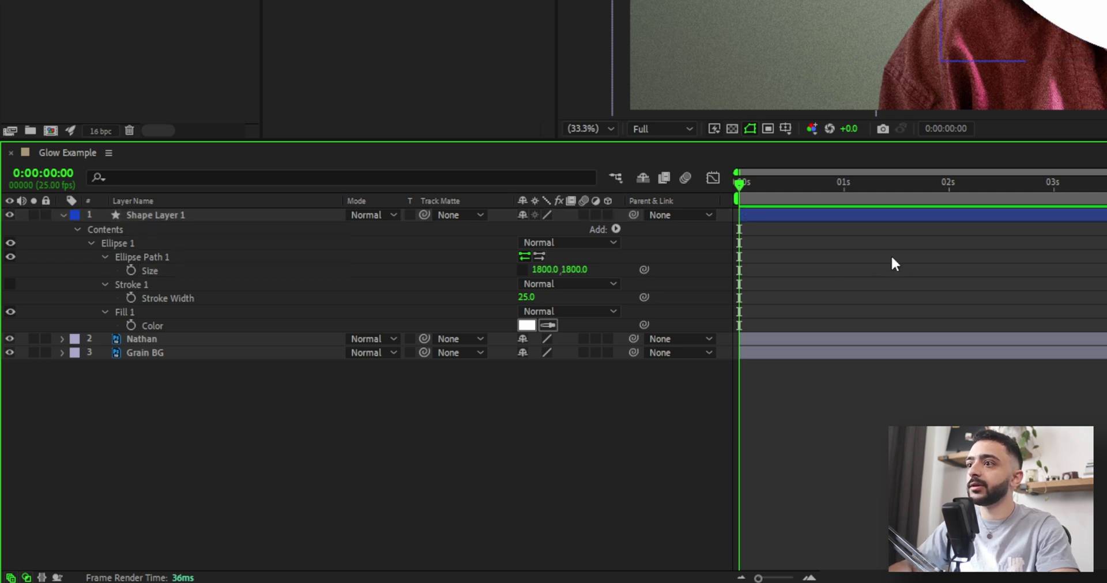
pyautogui.click(272, 215)
pyautogui.press('Return')
# Step: Name the layer Circle, move it beneath Nathan, and apply Optical Glow with Alpha Channel set
pyautogui.write('Circle')
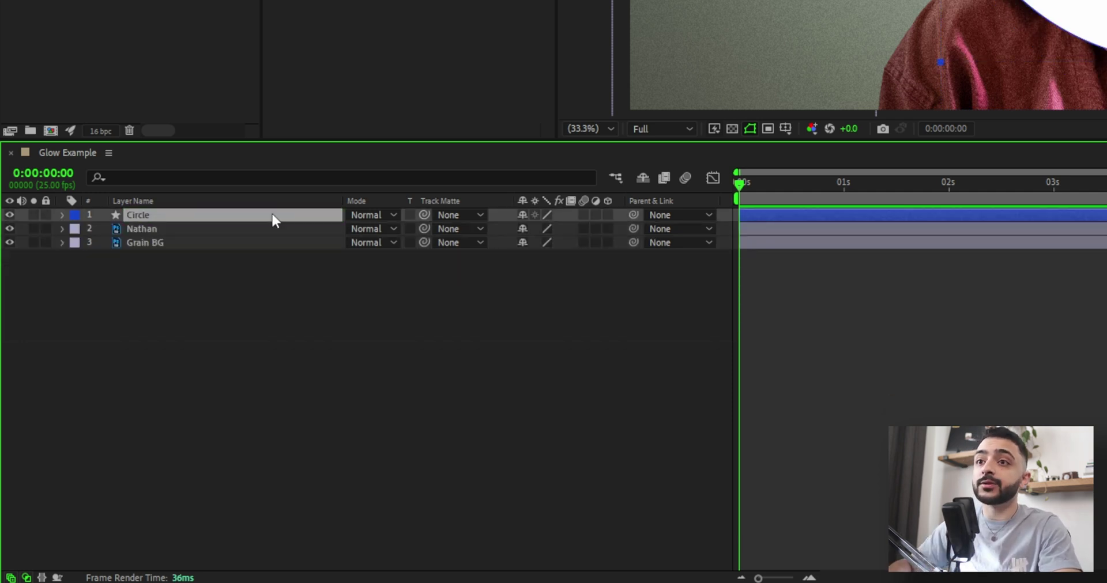
pyautogui.moveTo(272, 213); pyautogui.dragTo(276, 239)
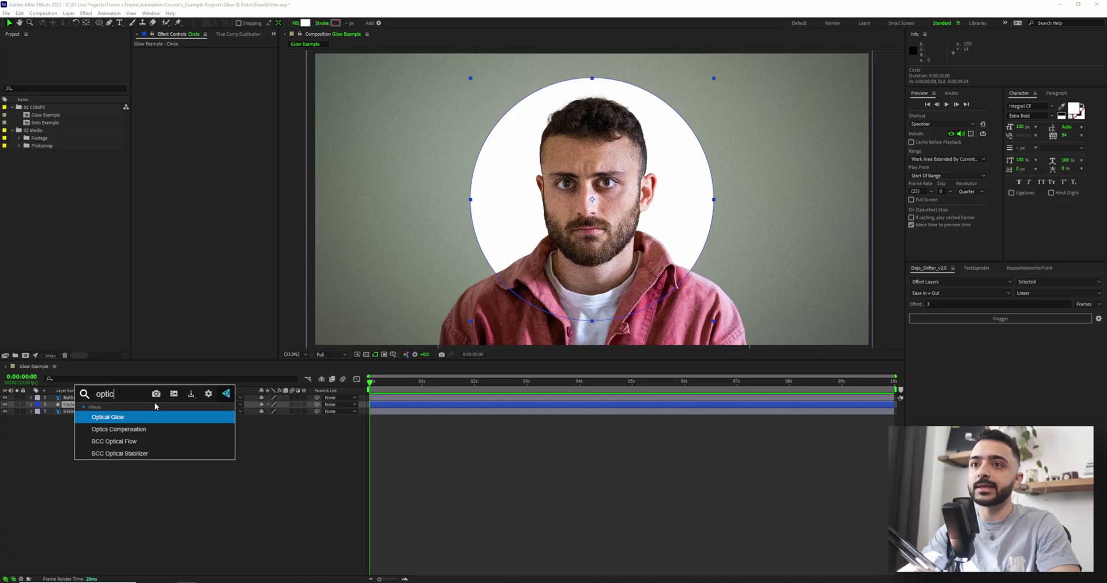
pyautogui.press('Return')
pyautogui.click(227, 237)
pyautogui.click(241, 264)
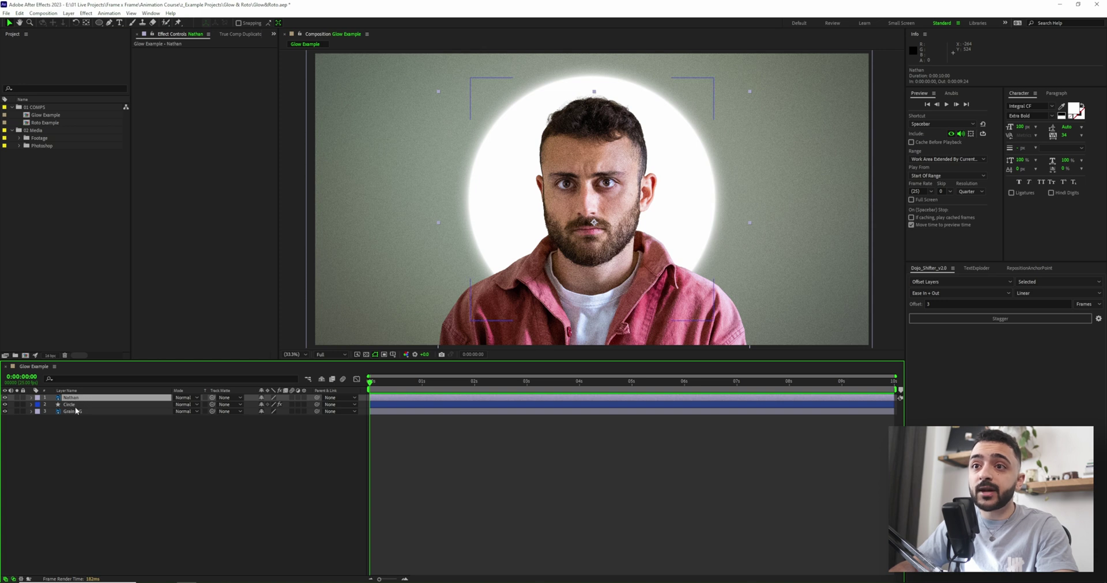
pyautogui.click(101, 405)
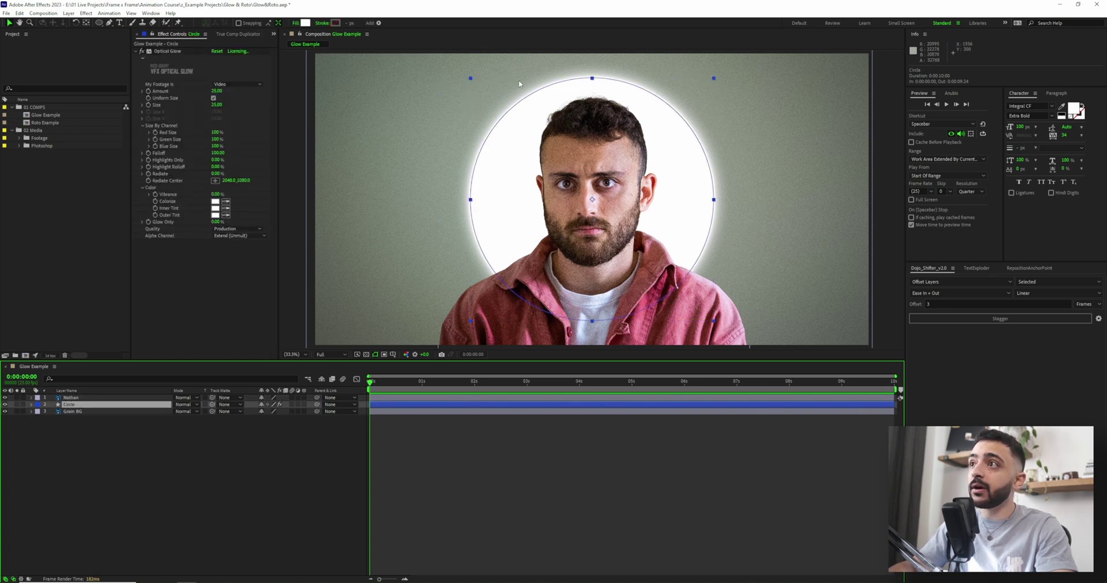
pyautogui.click(89, 399)
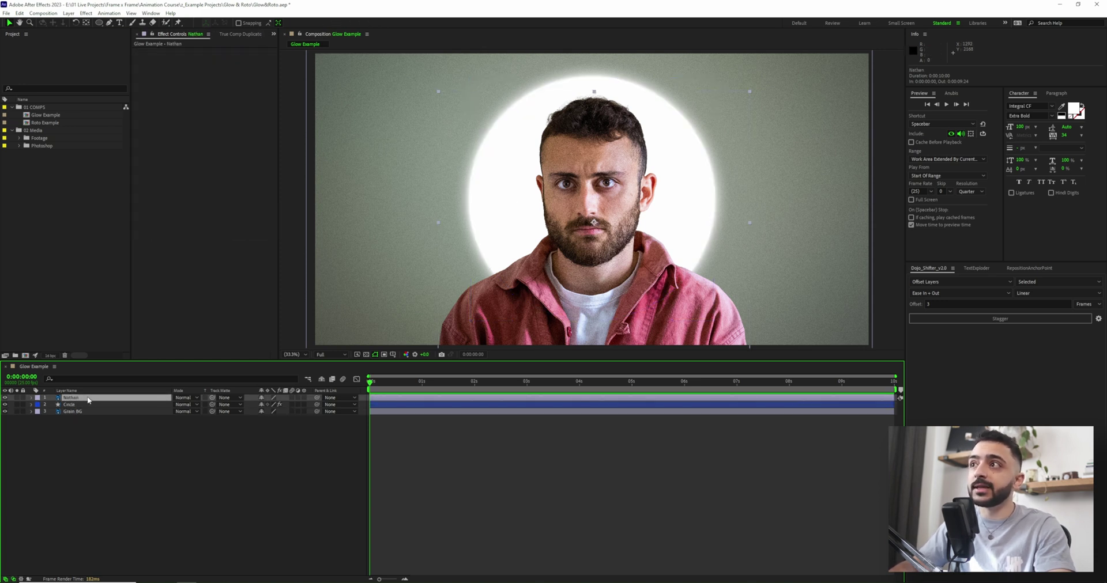
pyautogui.click(106, 404)
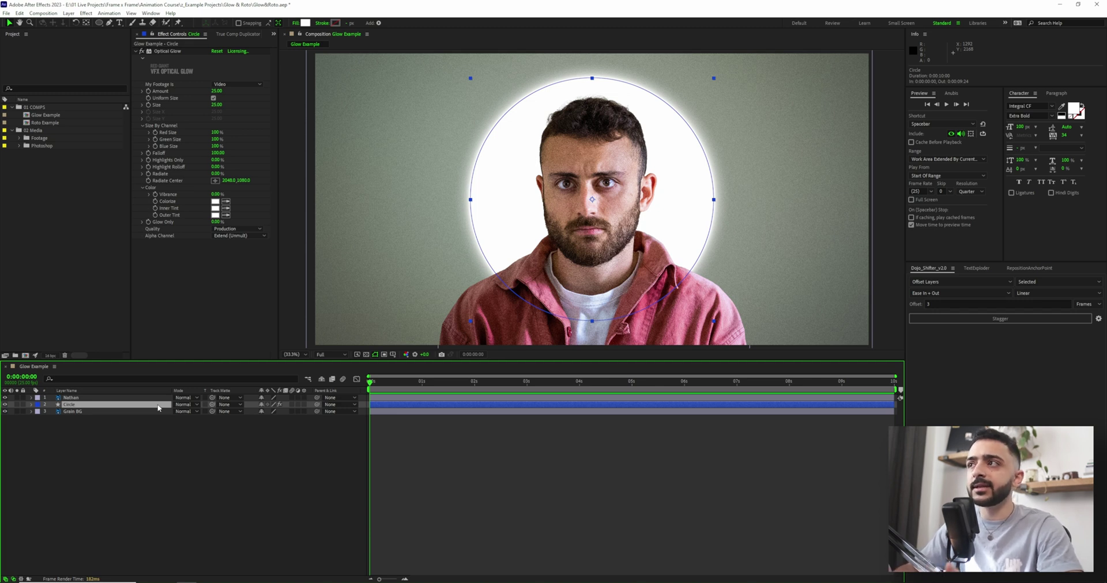
# Step: Set Circle's track matte to Nathan, inverted, then zoom and pan to inspect the edge
pyautogui.click(231, 406)
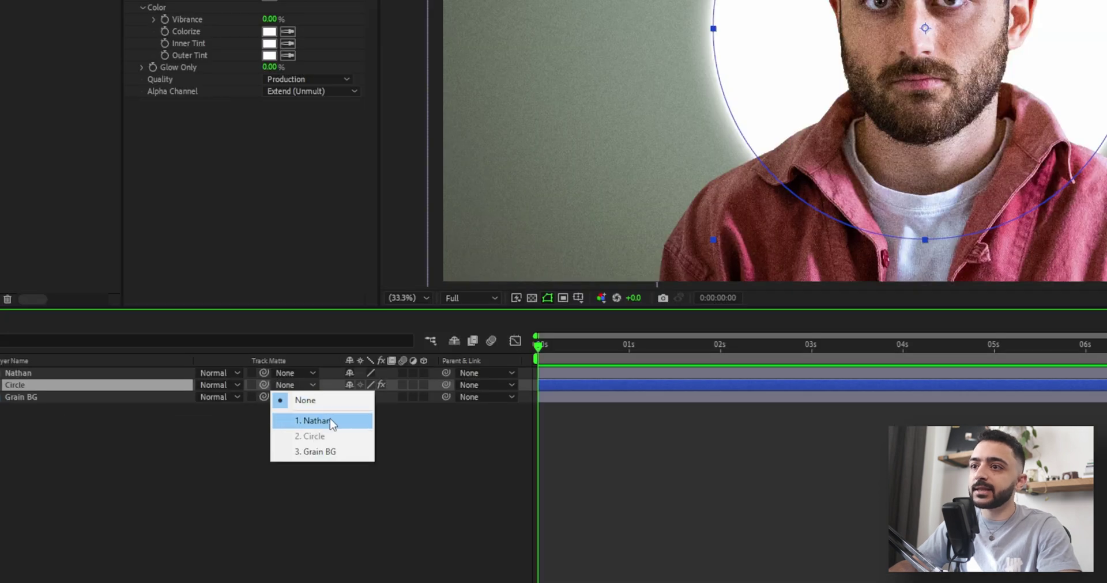
pyautogui.click(331, 421)
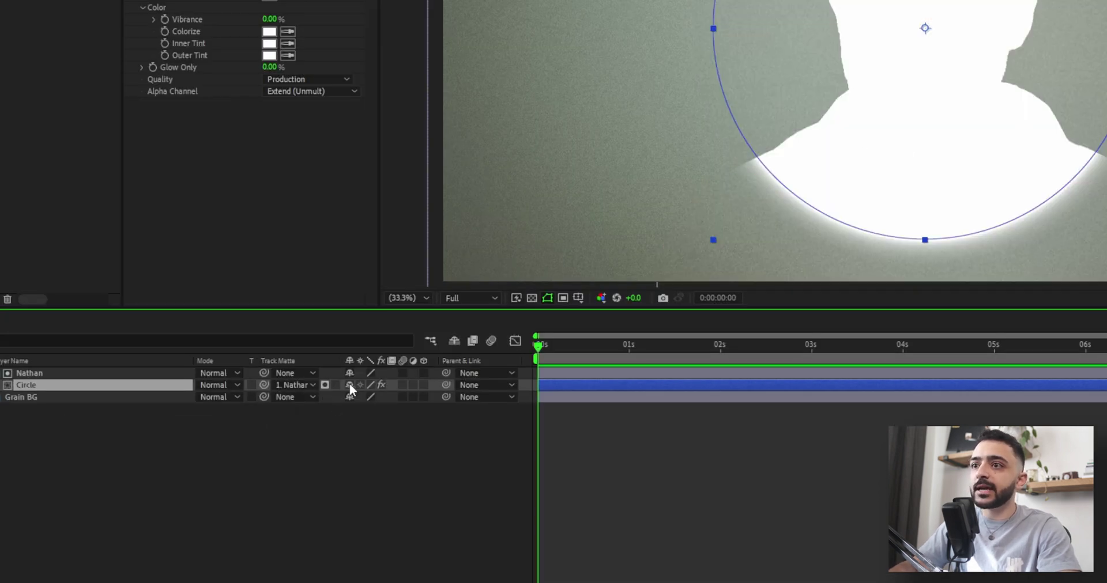
pyautogui.click(334, 385)
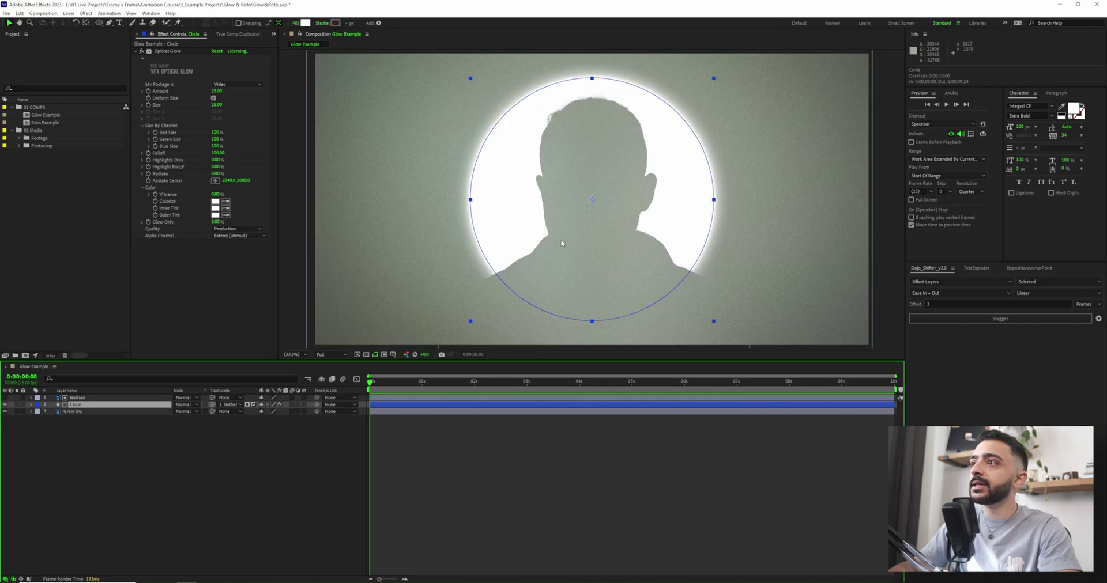
pyautogui.scroll(3, 560, 240)
pyautogui.moveTo(494, 230); pyautogui.dragTo(553, 192)
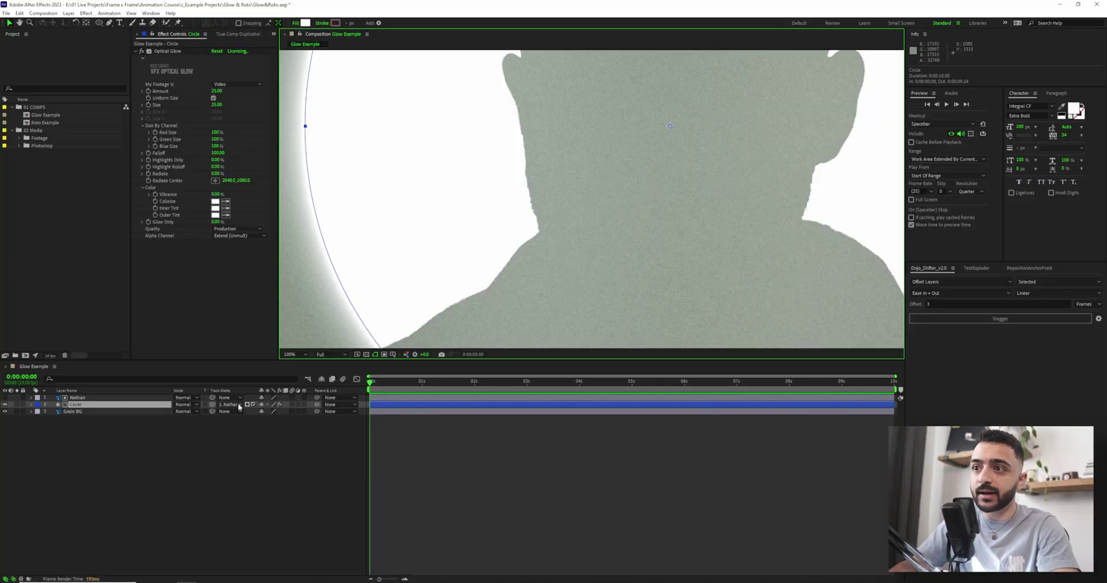
# Step: Remove Circle's track matte, move it above Nathan, show Nathan, and disable Optical Glow
pyautogui.click(228, 411)
pyautogui.click(245, 414)
pyautogui.hotkey('shift', '/')
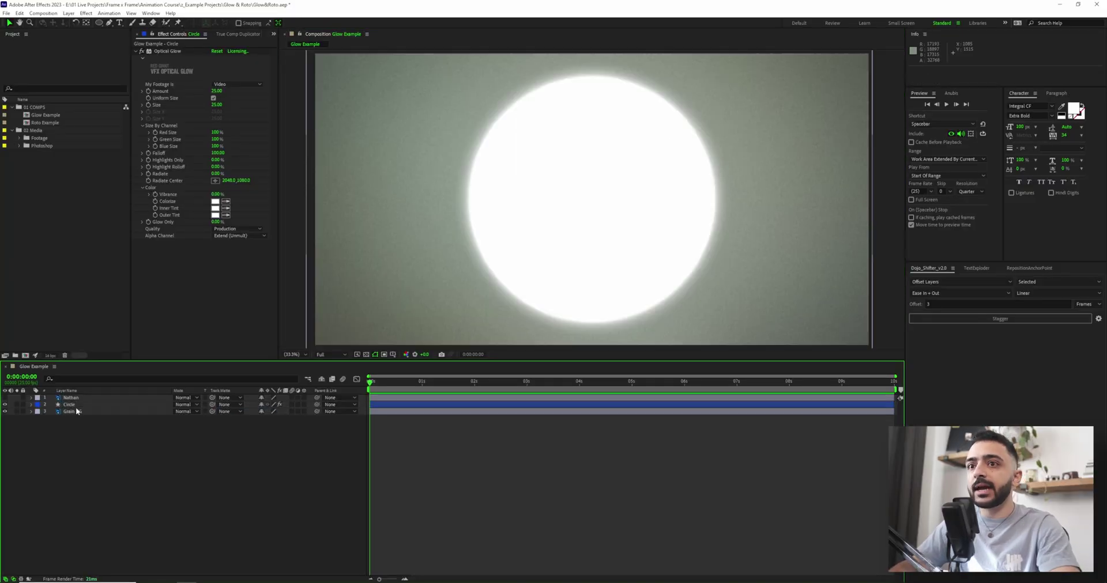
pyautogui.moveTo(74, 406); pyautogui.dragTo(80, 396)
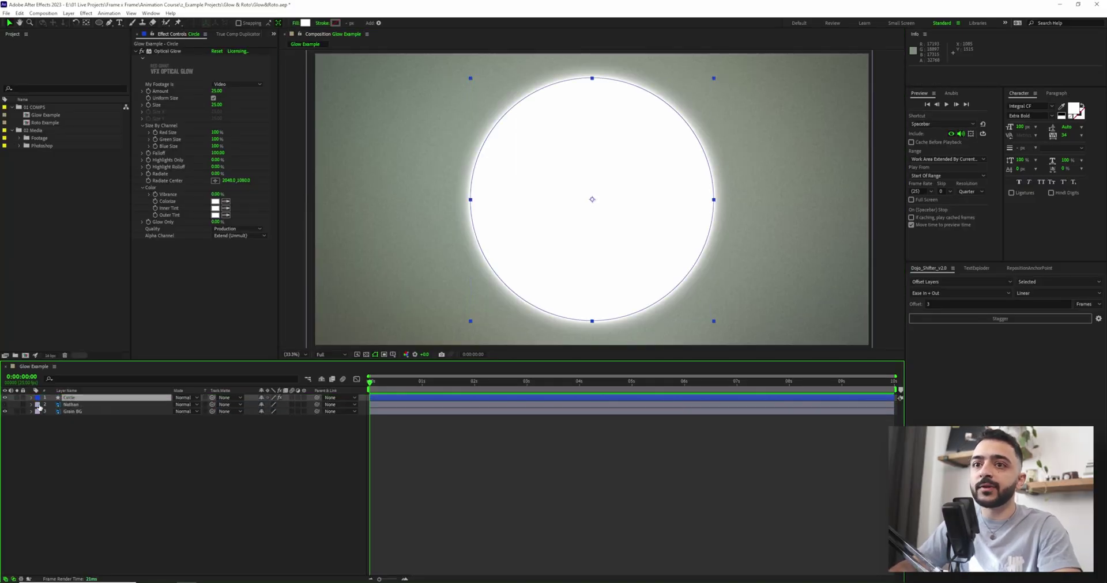
pyautogui.click(5, 405)
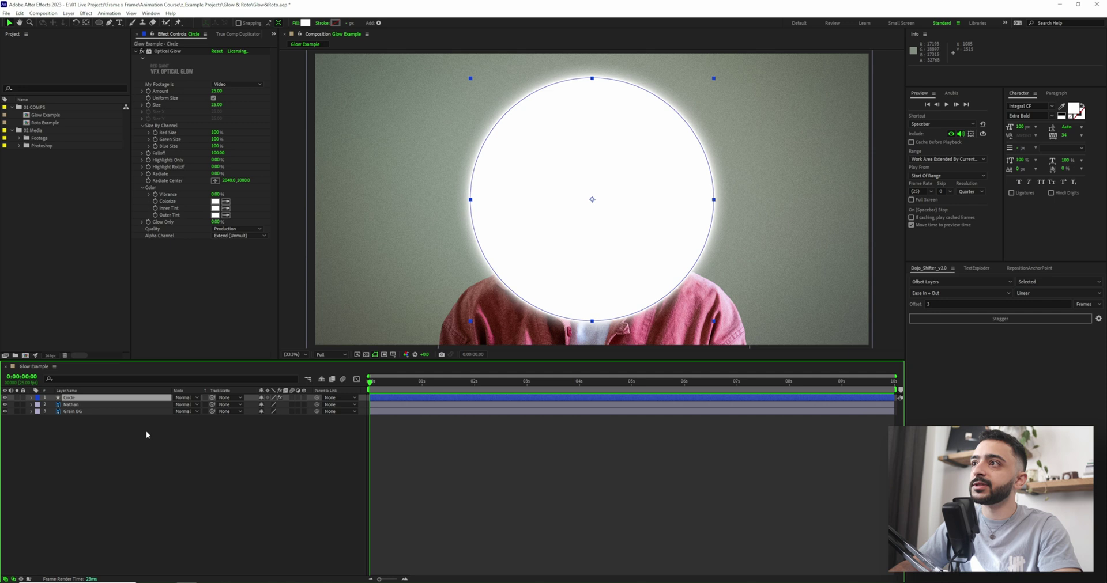
pyautogui.click(141, 51)
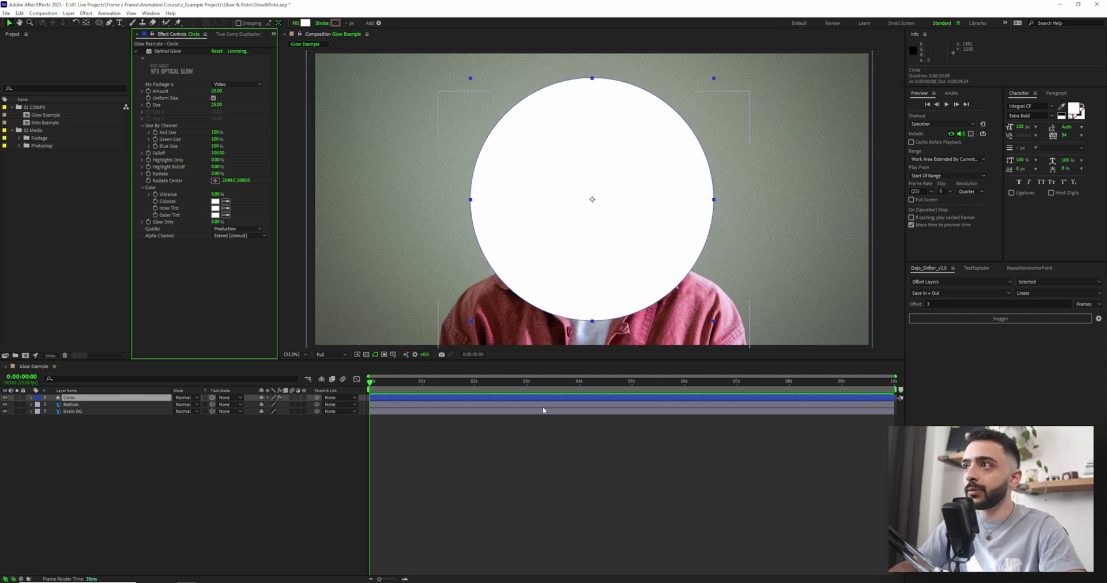
# Step: Add Set Matte to Circle above Optical Glow, taking its matte from the man's footage layer
pyautogui.hotkey('ctrl', 'space')
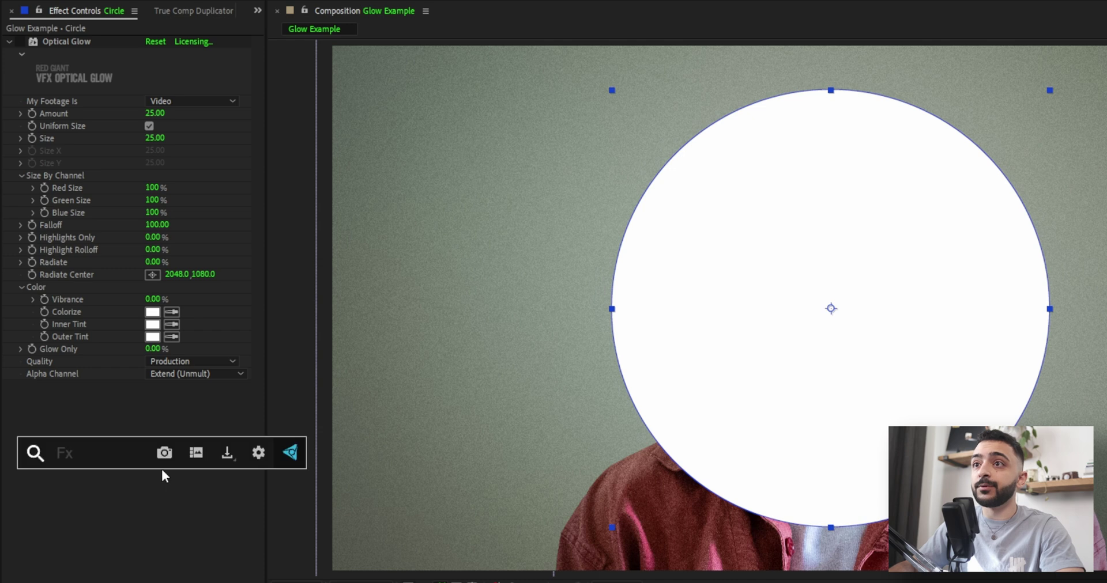
pyautogui.write('set m')
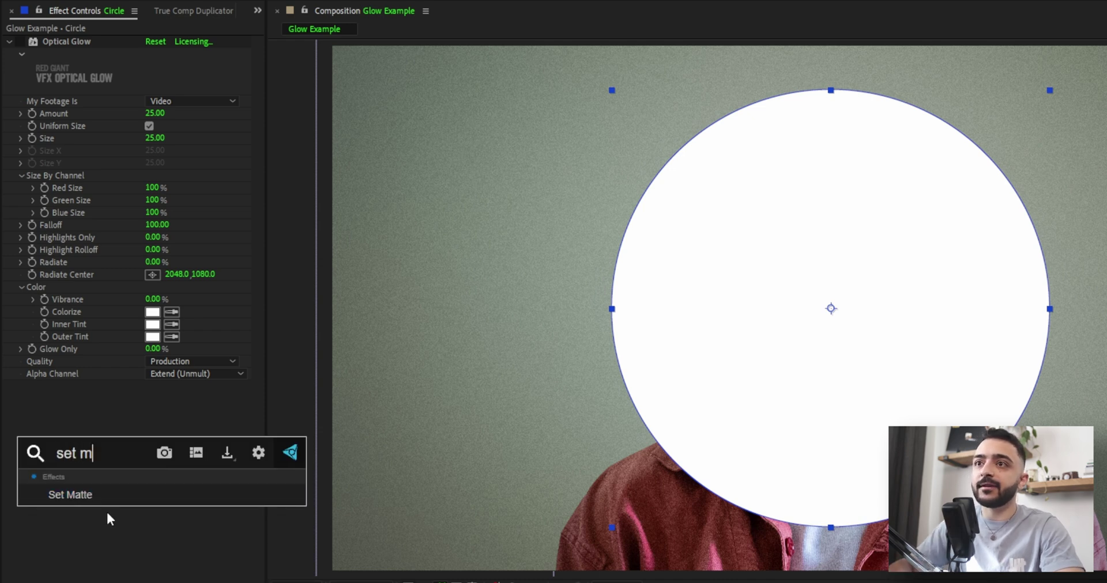
pyautogui.click(81, 493)
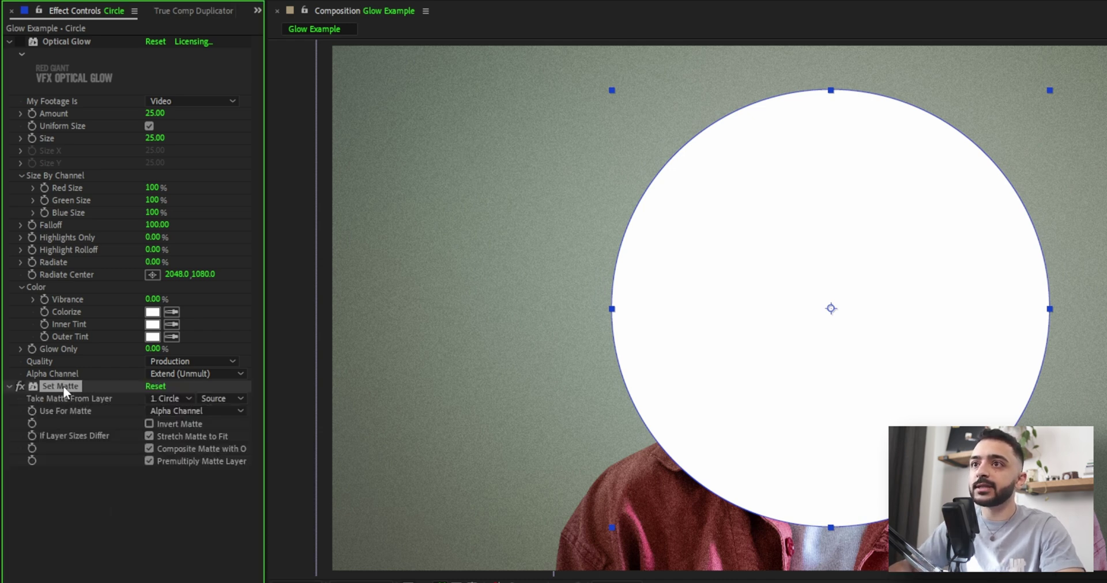
pyautogui.moveTo(63, 386); pyautogui.dragTo(102, 43)
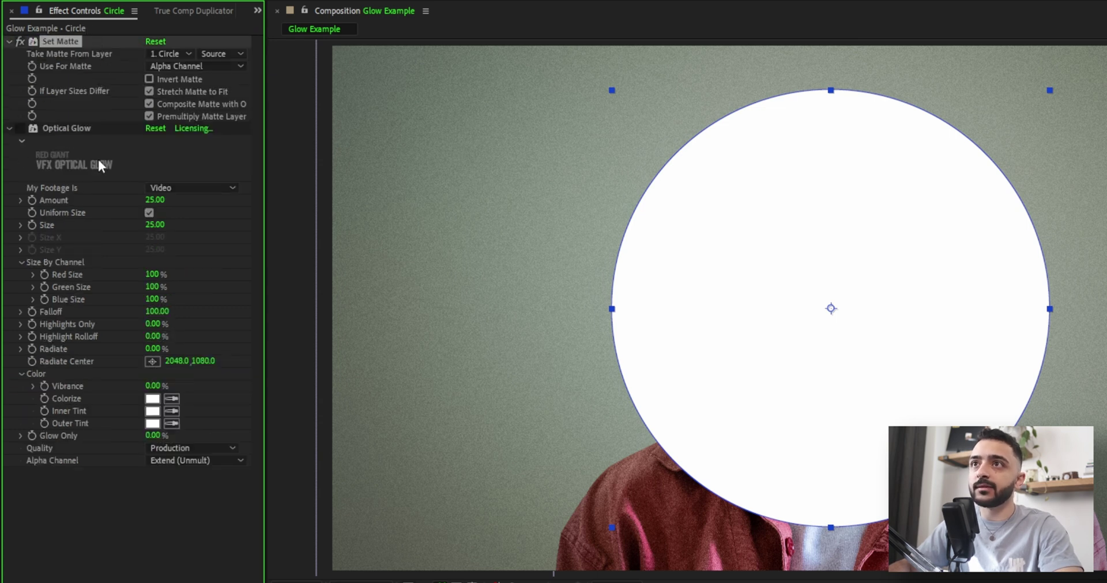
pyautogui.click(171, 54)
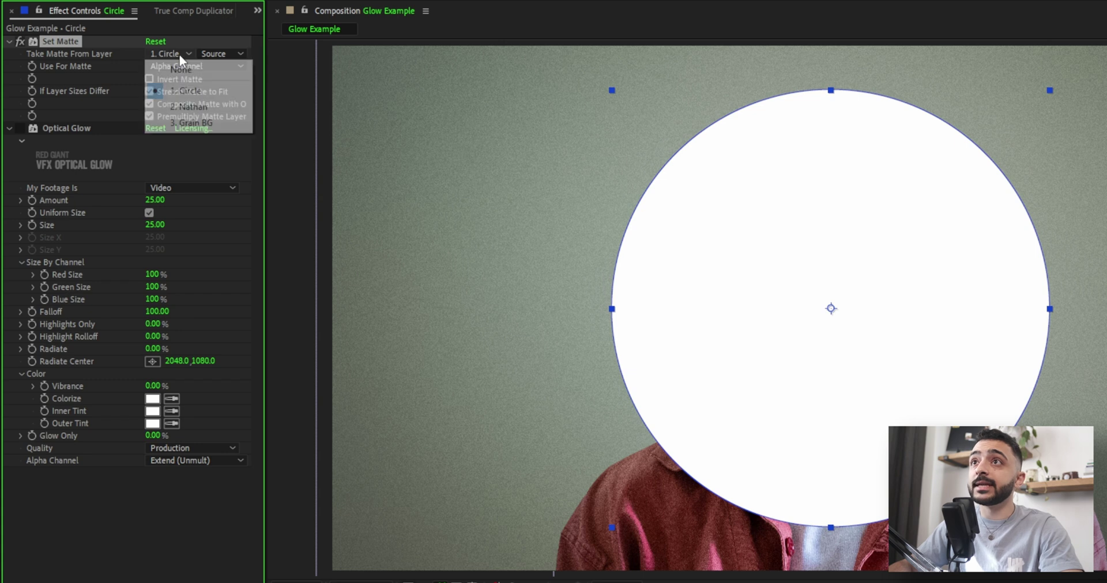
pyautogui.click(213, 107)
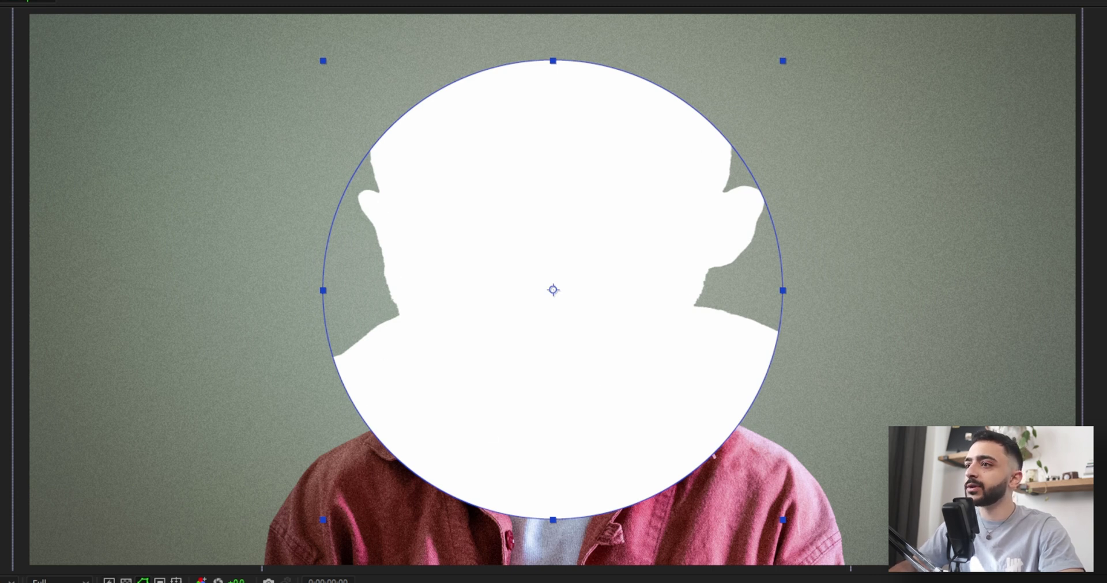
pyautogui.press('F2')
pyautogui.hotkey('ctrl', 'Down')
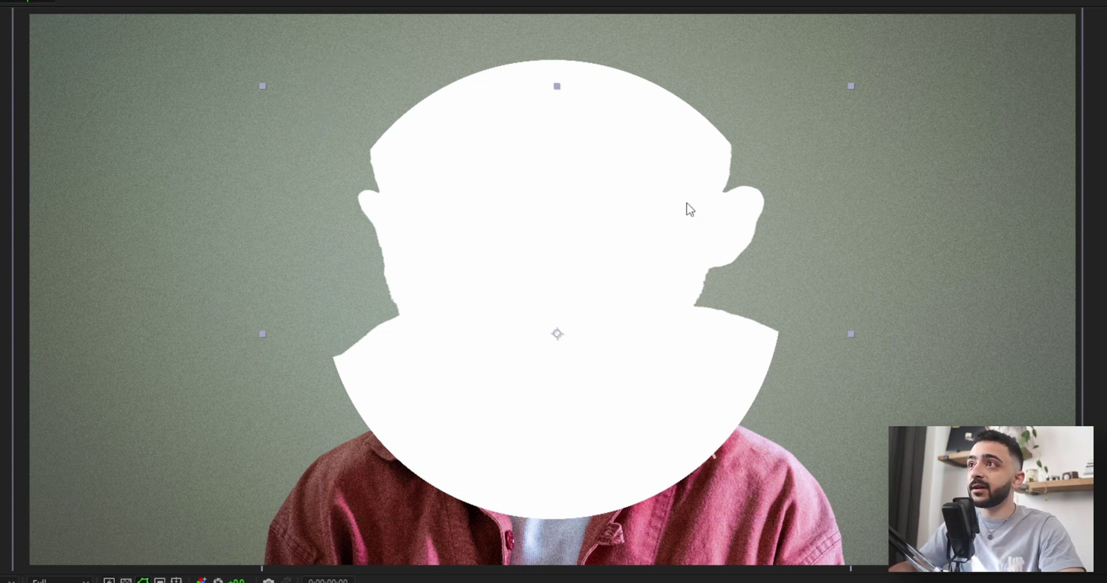
pyautogui.hotkey('ctrl', 'z')
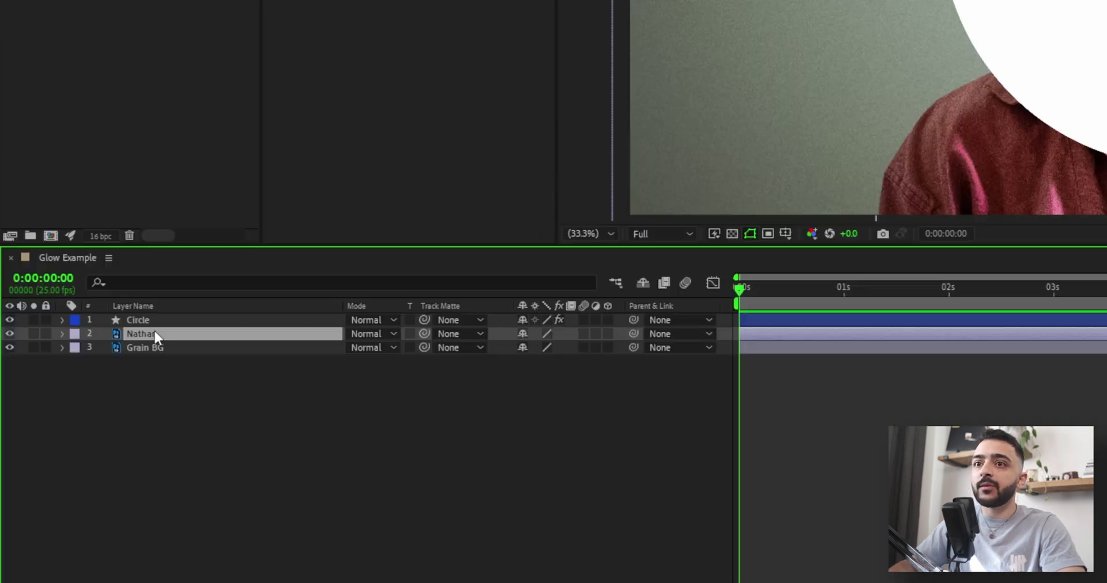
# Step: Pre-compose the man's footage layer (name typed 'Na') and enable Collapse Transformations
pyautogui.rightClick(76, 403)
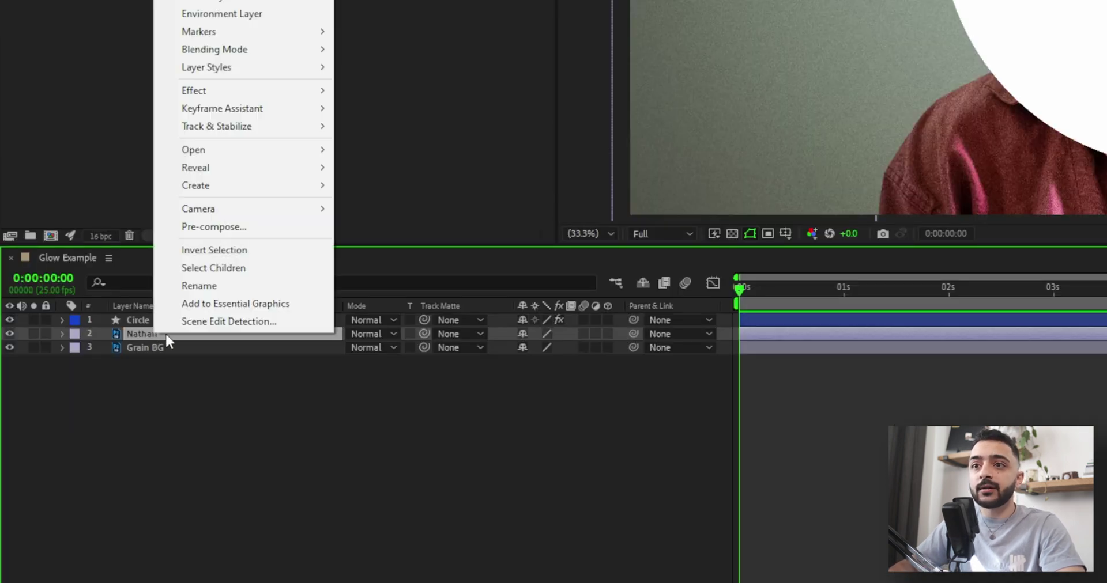
pyautogui.click(262, 226)
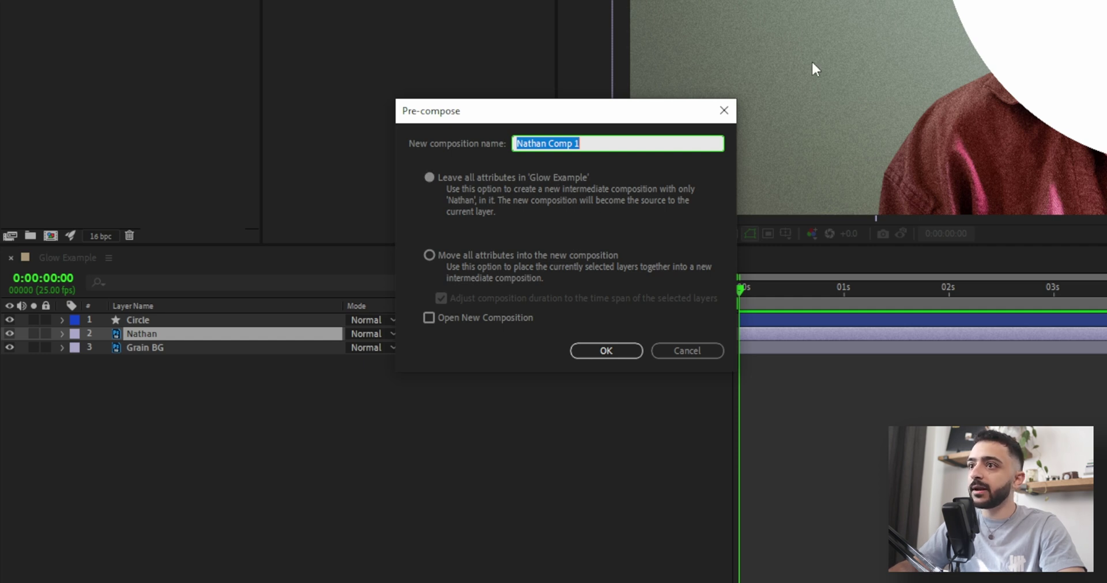
pyautogui.write('Nathan')
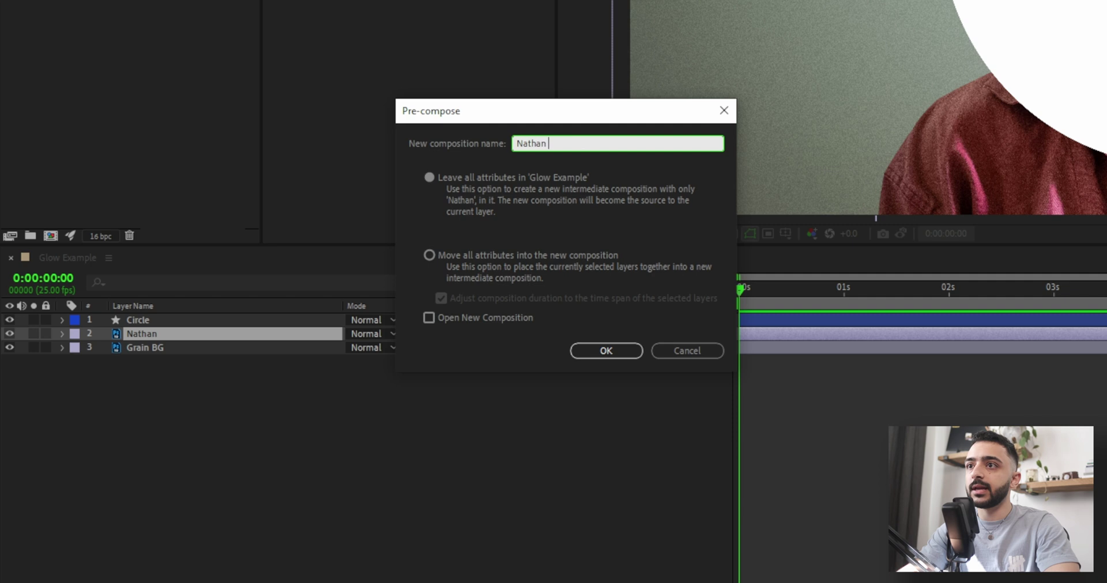
pyautogui.click(607, 351)
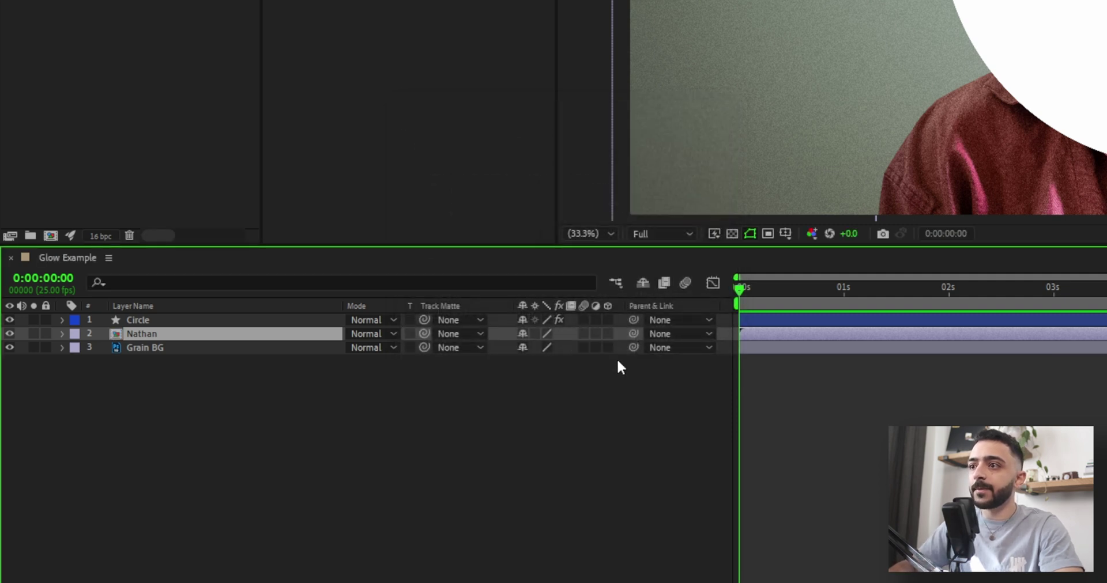
pyautogui.click(534, 334)
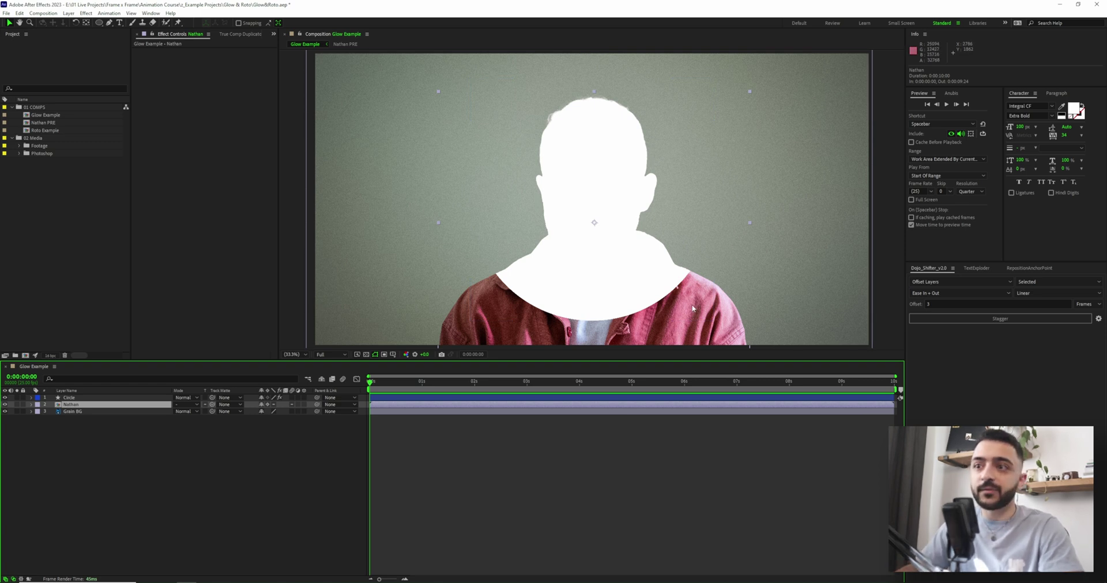
# Step: Undo the pre-compose to restore the original footage layer
pyautogui.click(220, 467)
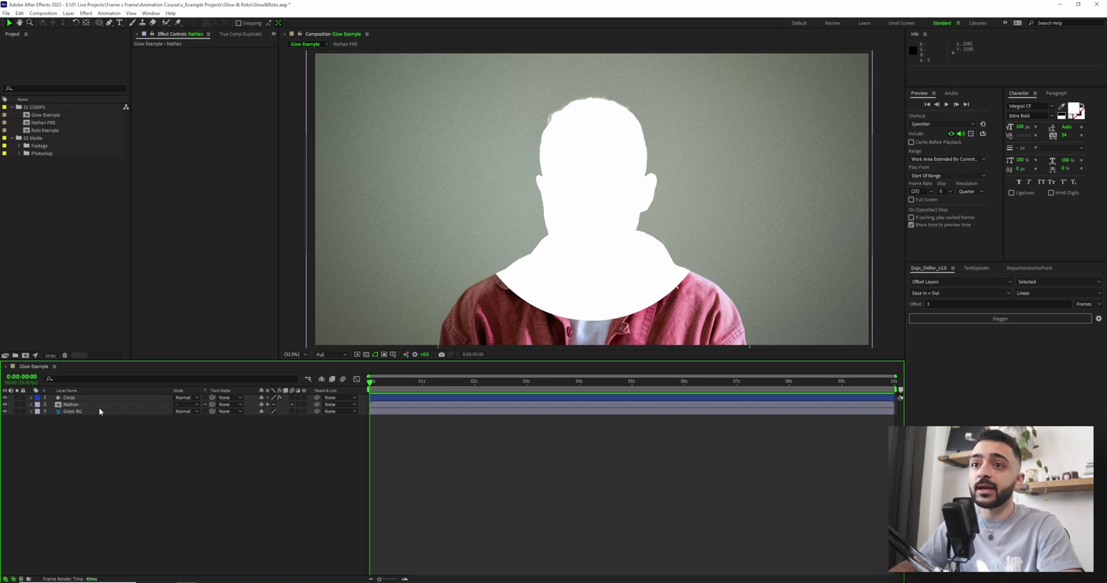
pyautogui.click(99, 407)
pyautogui.hotkey('ctrl', 'z')
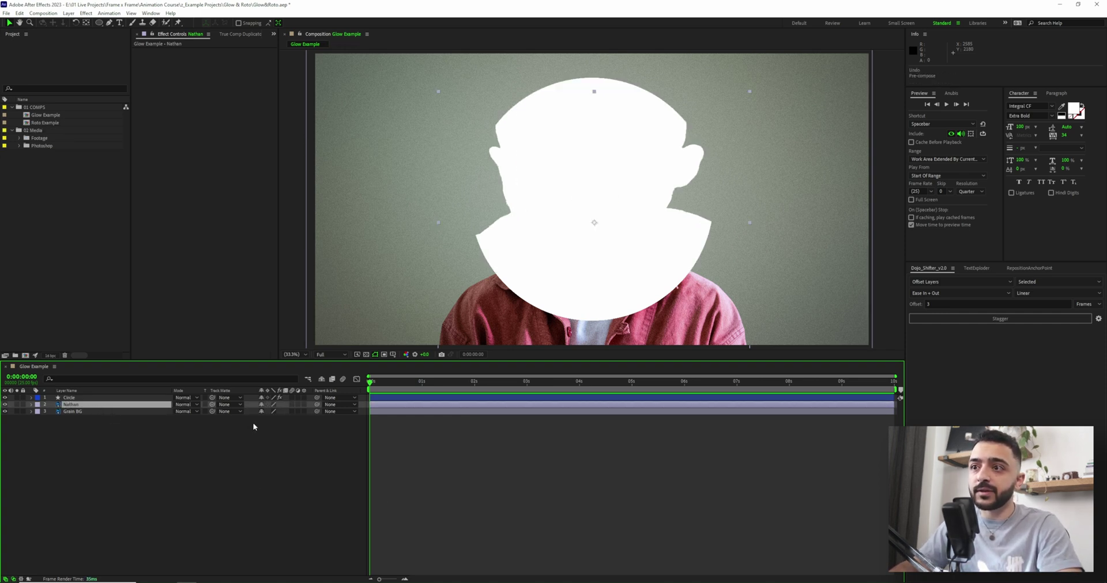
pyautogui.click(253, 426)
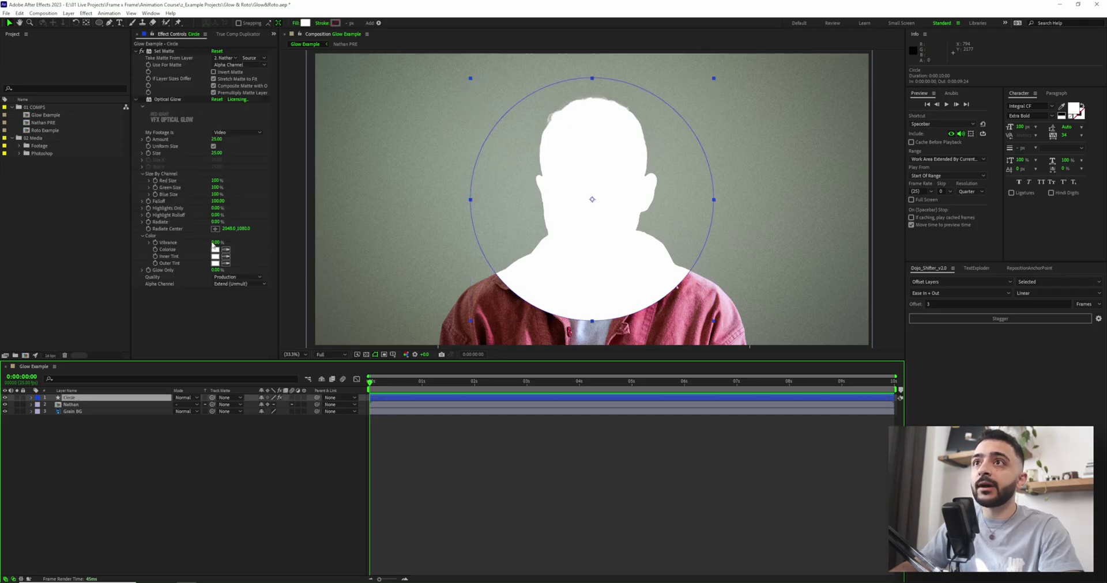
# Step: Reposition the circle, check Invert Matte in Set Matte, and select Optical Glow
pyautogui.click(167, 51)
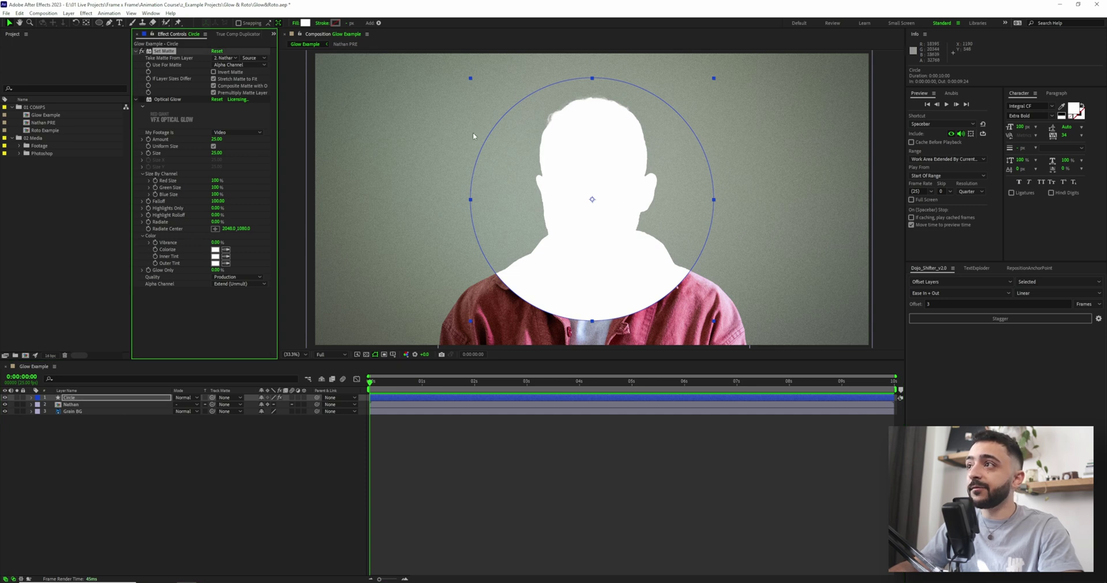
pyautogui.moveTo(558, 222); pyautogui.dragTo(583, 245)
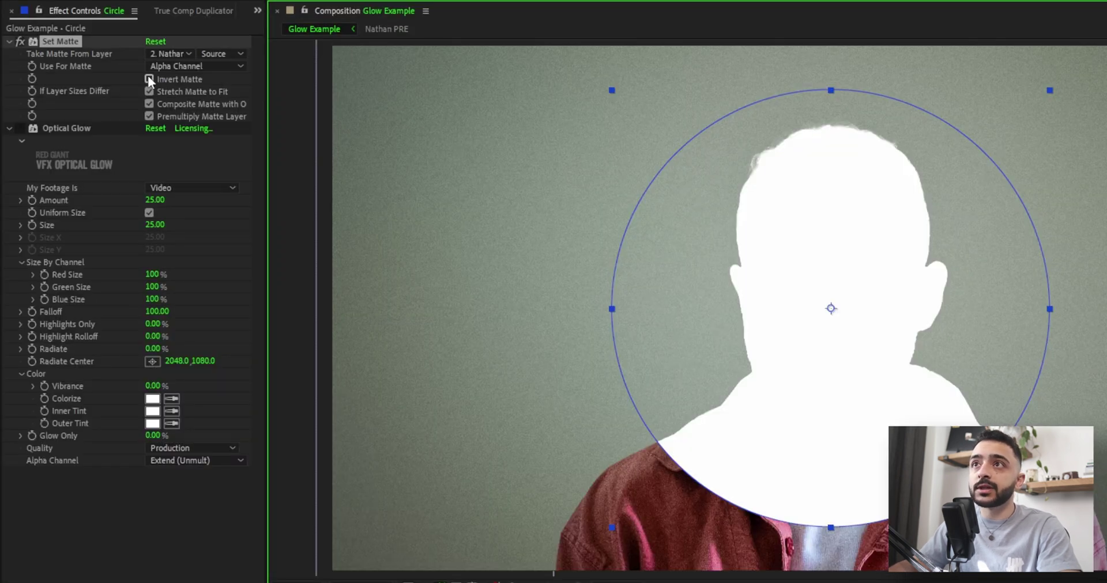
pyautogui.click(148, 77)
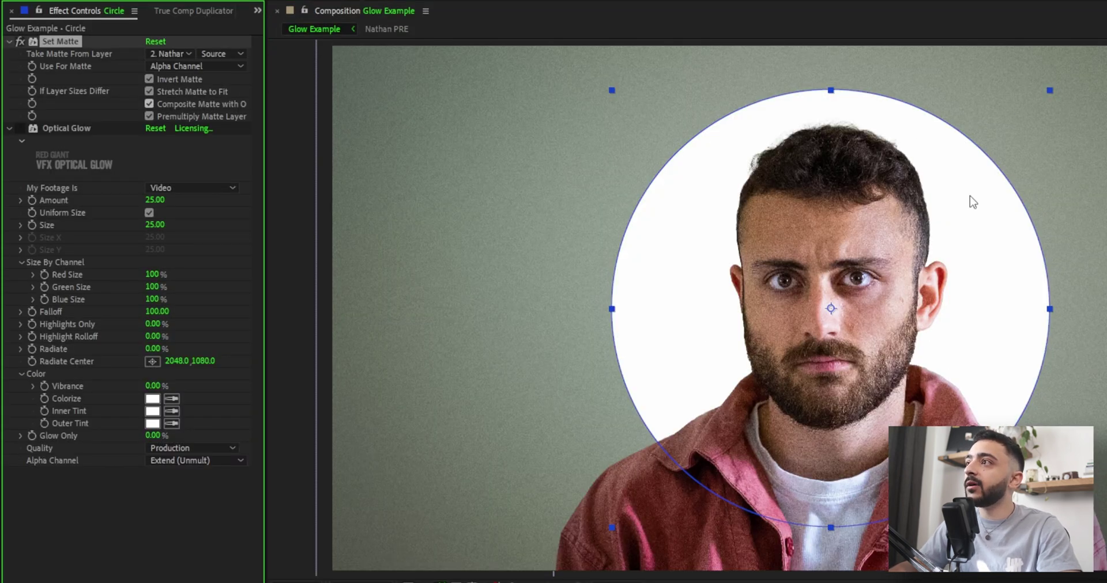
pyautogui.click(702, 209)
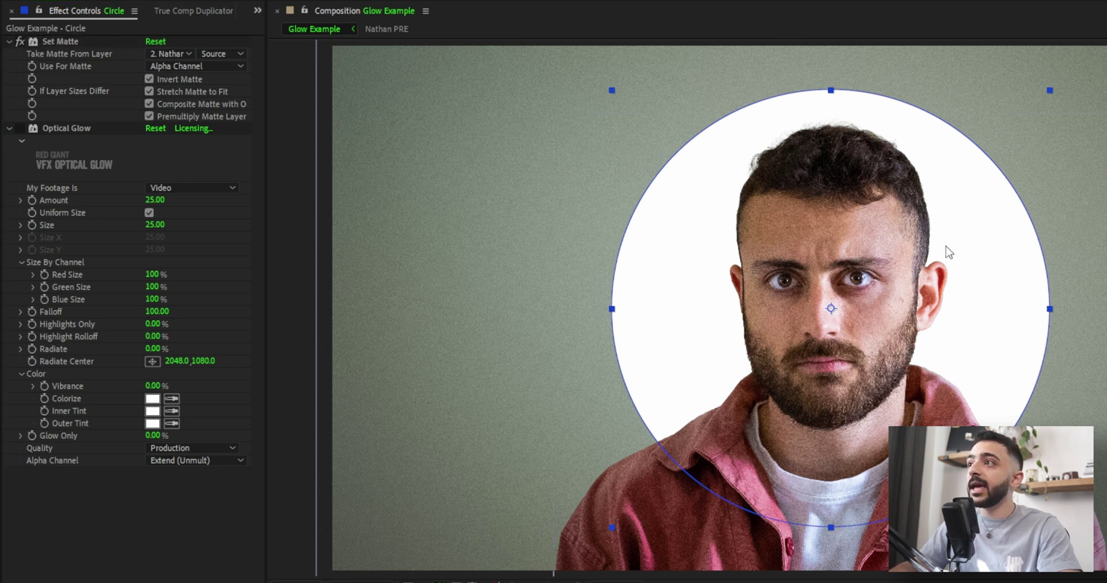
pyautogui.click(76, 128)
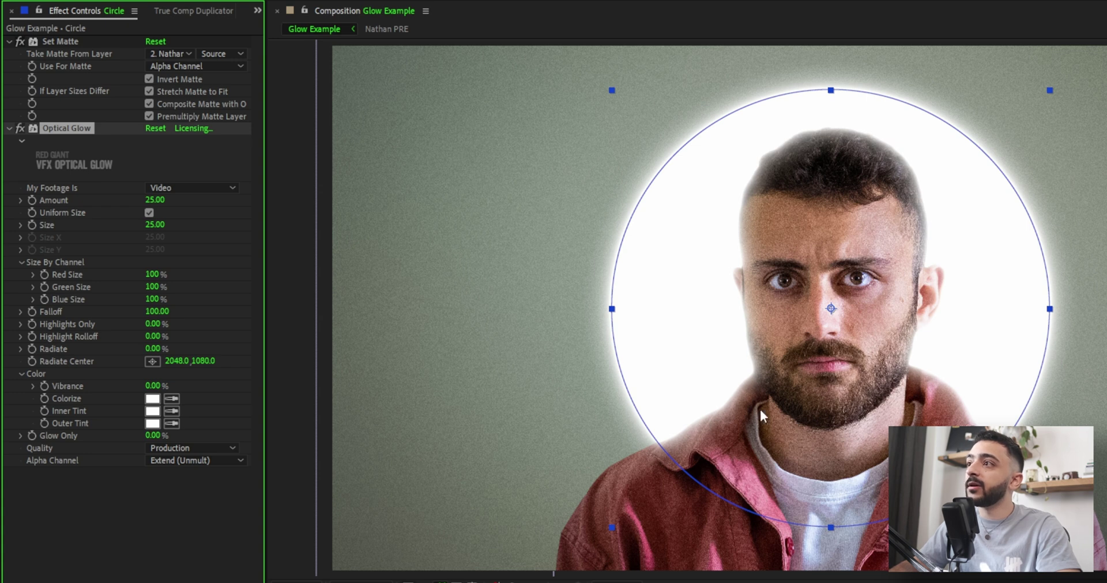
# Step: Try Optical Glow at Amount 5 and Size 100, and blend Circle in Add mode
pyautogui.click(155, 200)
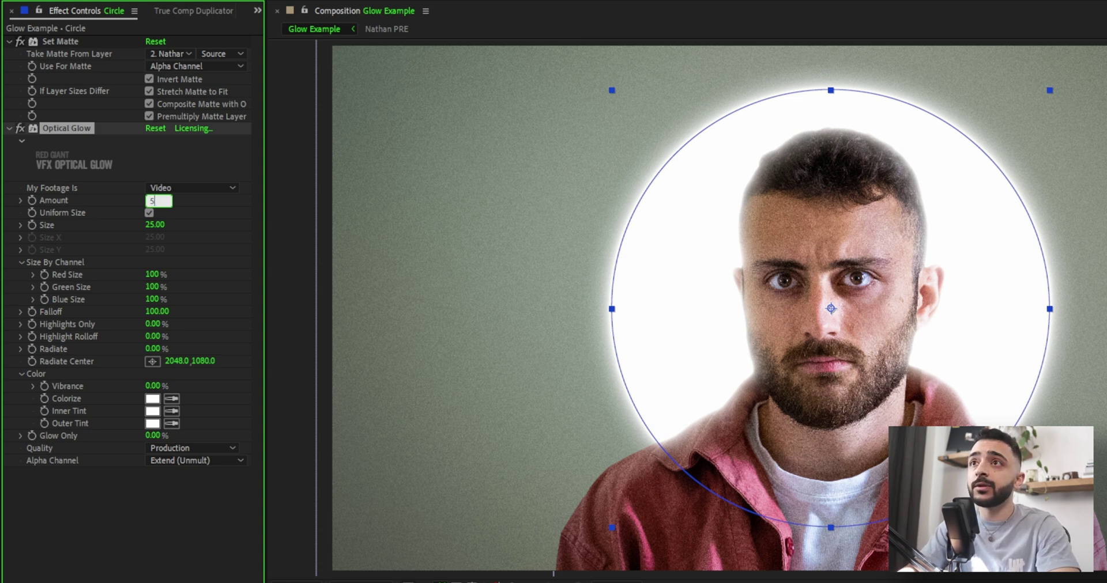
pyautogui.write('5')
pyautogui.click(156, 223)
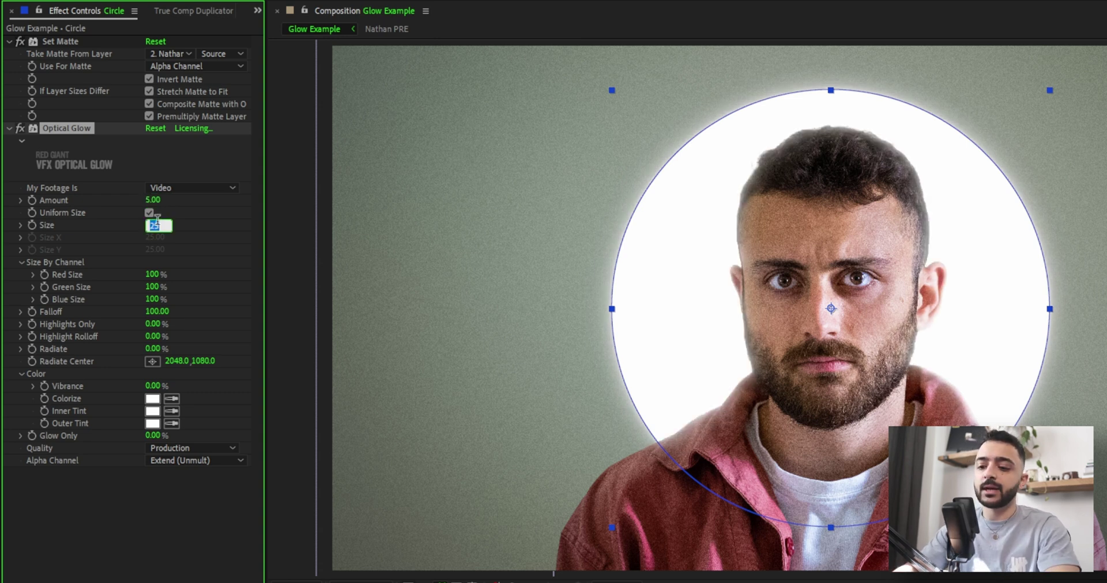
pyautogui.press('Return')
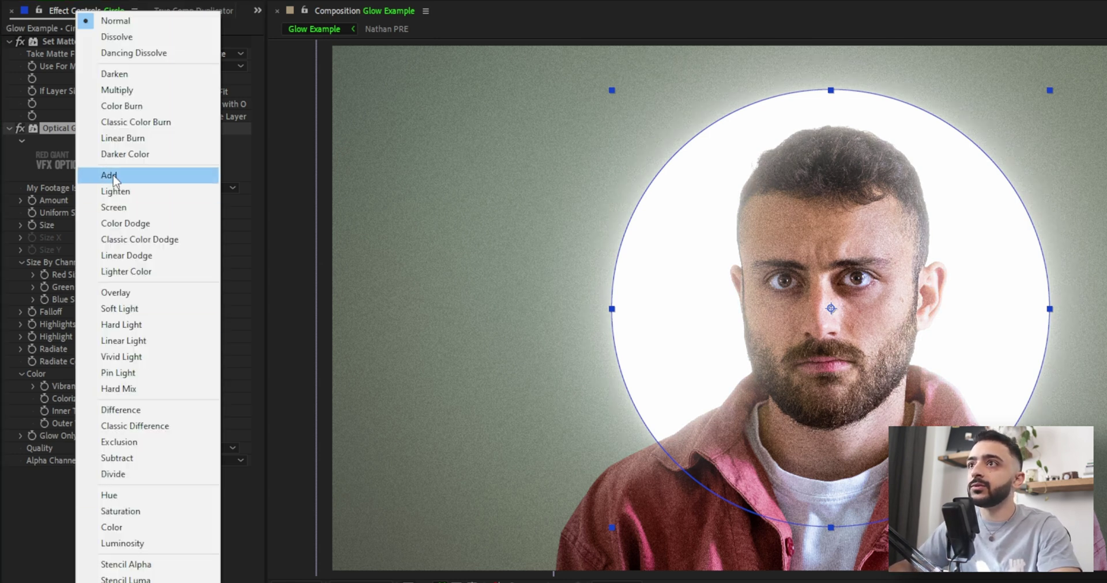
pyautogui.click(115, 175)
pyautogui.click(267, 252)
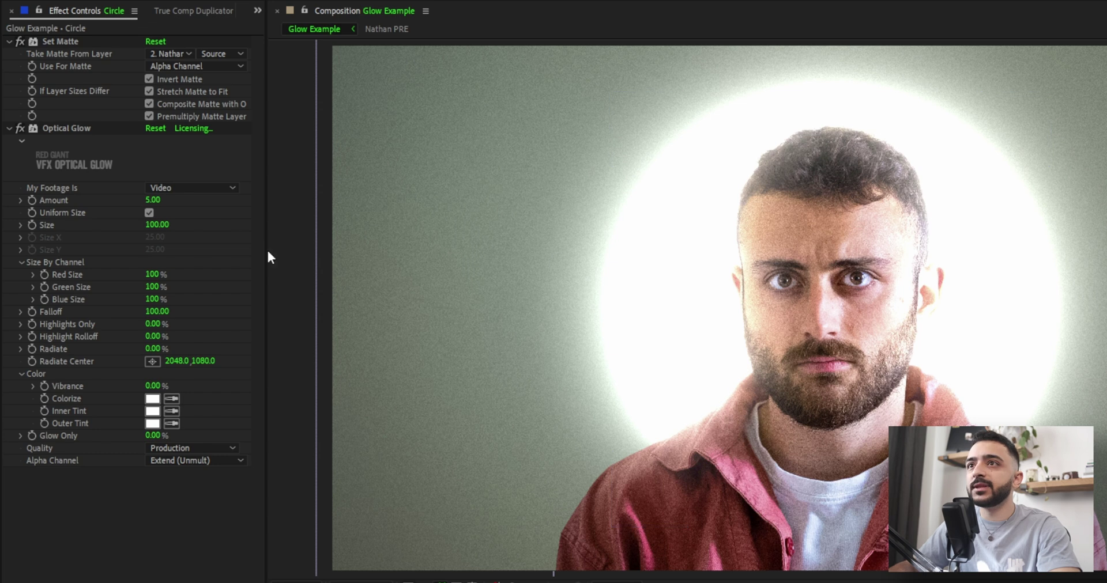
# Step: Set Optical Glow Size to 70 and Amount to 2, then inspect the jaw and collar
pyautogui.click(157, 225)
pyautogui.write('70')
pyautogui.press('Return')
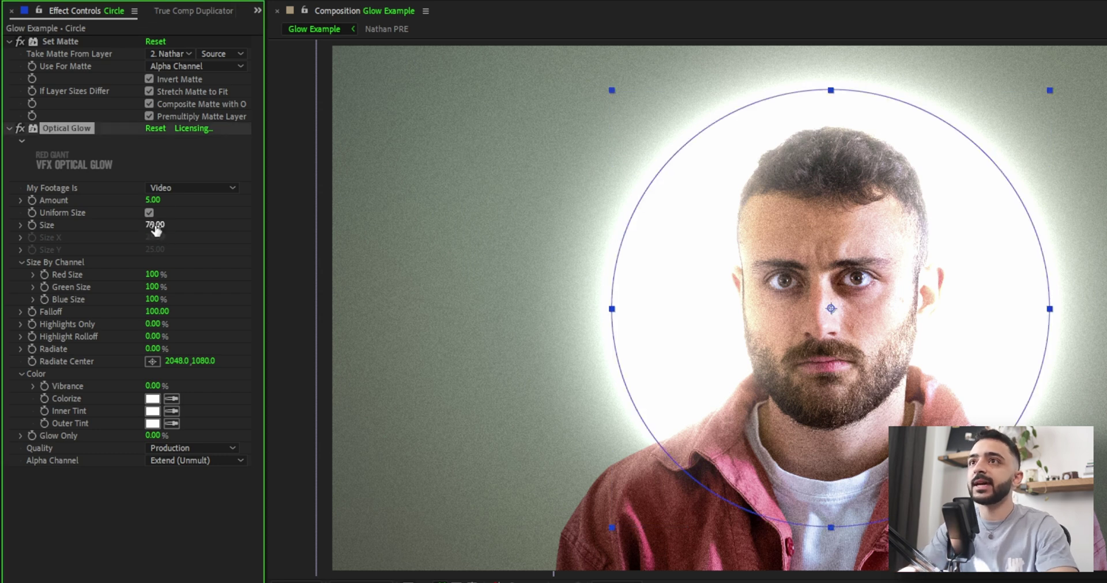
pyautogui.click(152, 199)
pyautogui.write('2')
pyautogui.press('Return')
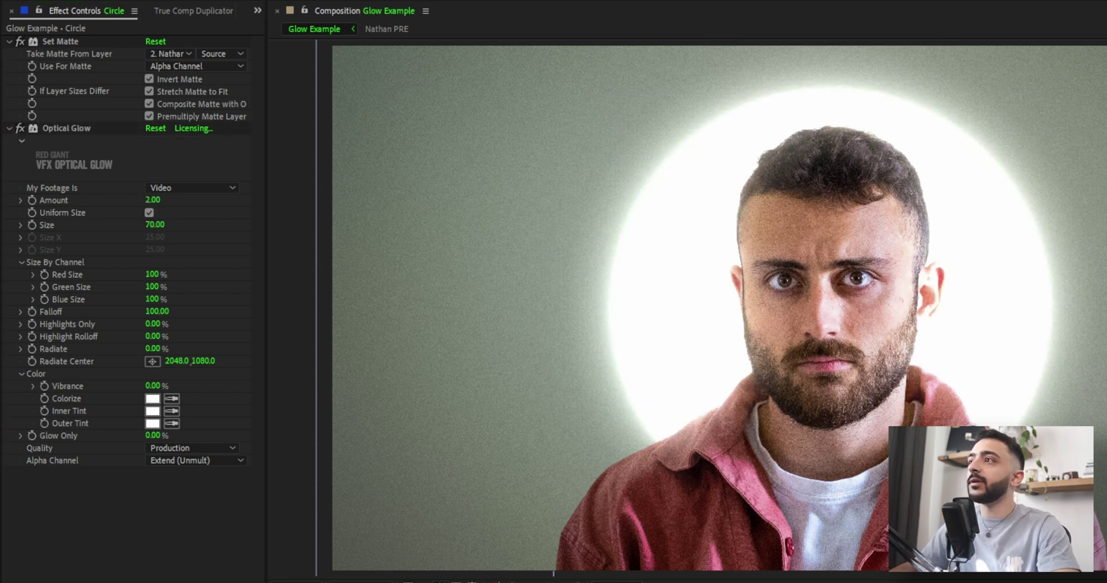
pyautogui.scroll(5, 756, 424)
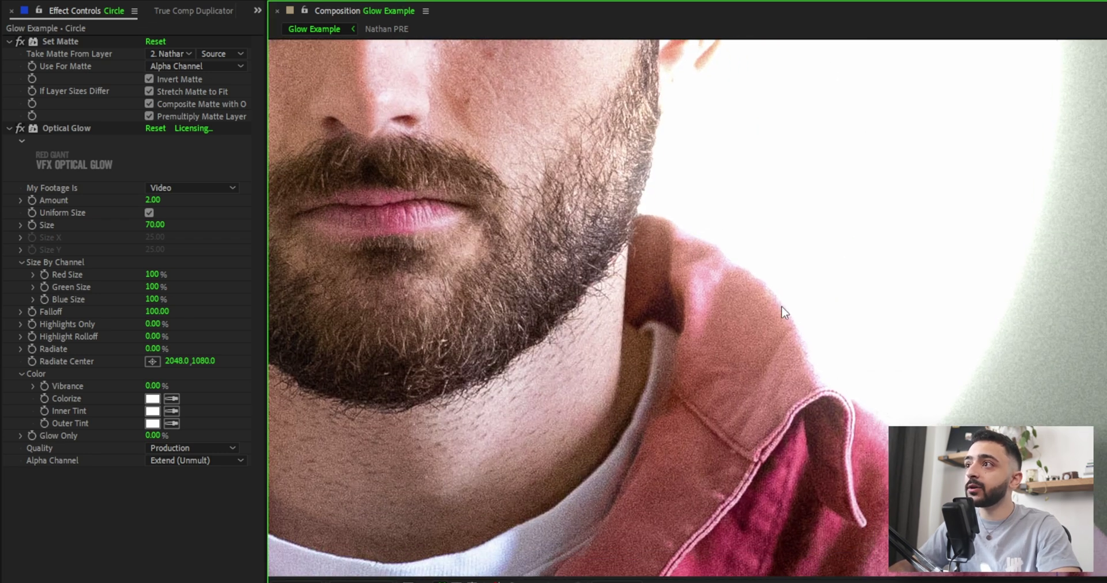
pyautogui.hscroll(-10, 789, 334)
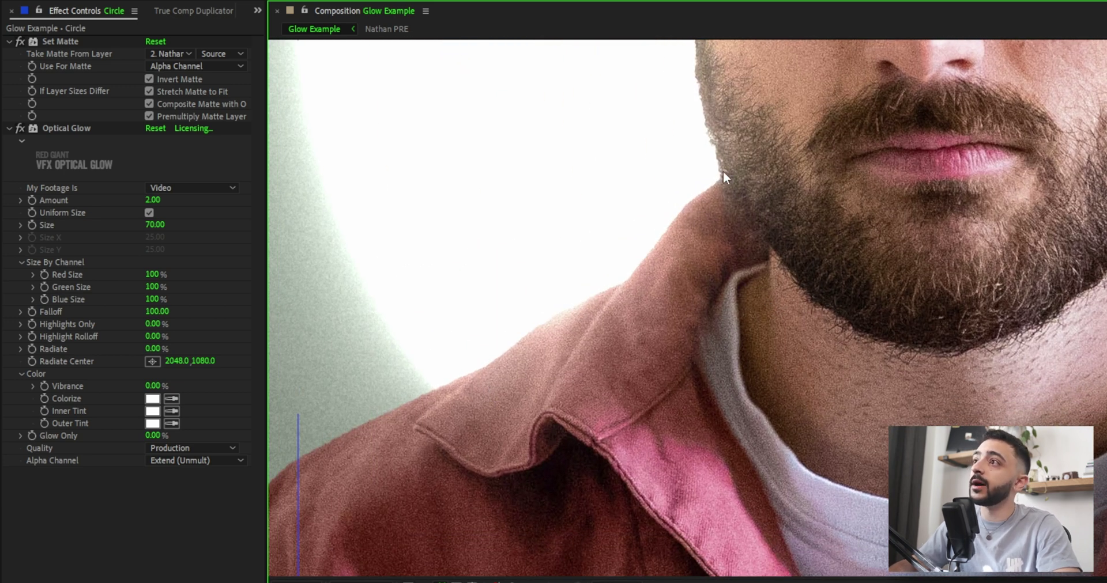
pyautogui.moveTo(723, 171); pyautogui.dragTo(765, 266)
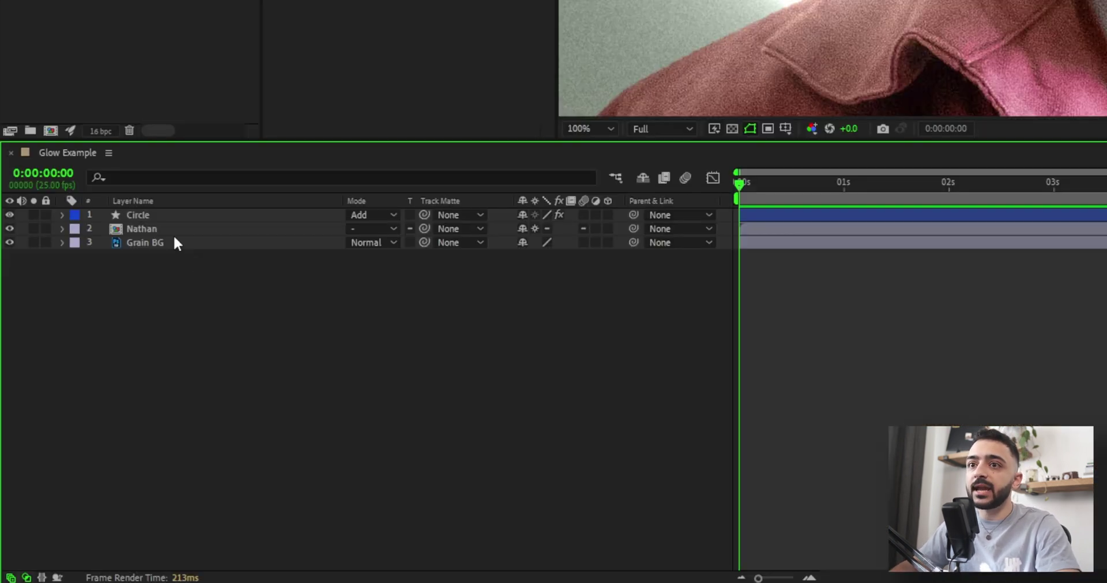
# Step: Select the Screen-mode Fire.mov top layer and scrub the timeline to preview the flames
pyautogui.click(149, 214)
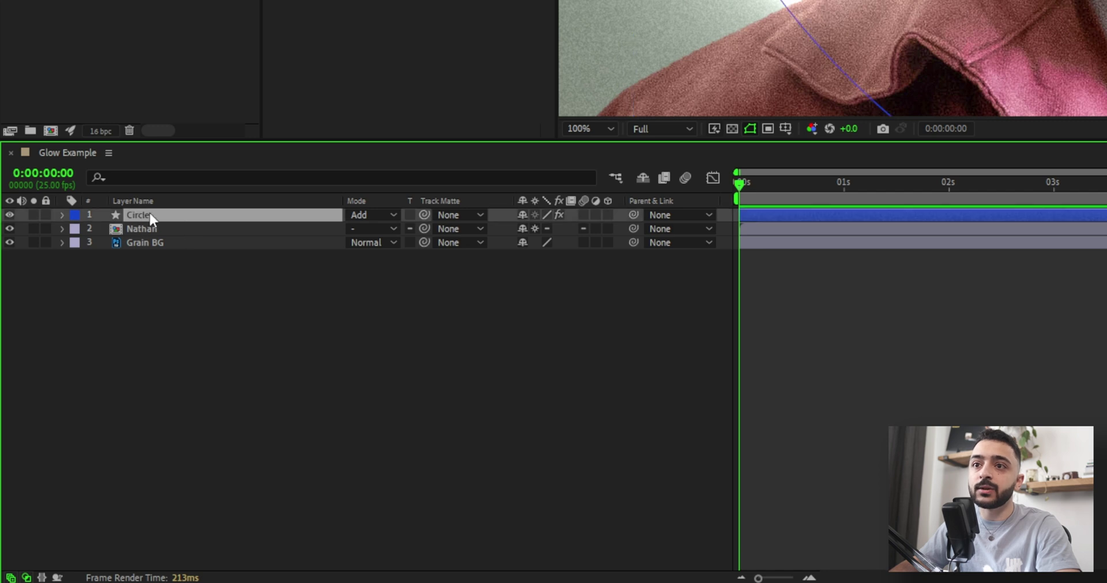
pyautogui.click(160, 227)
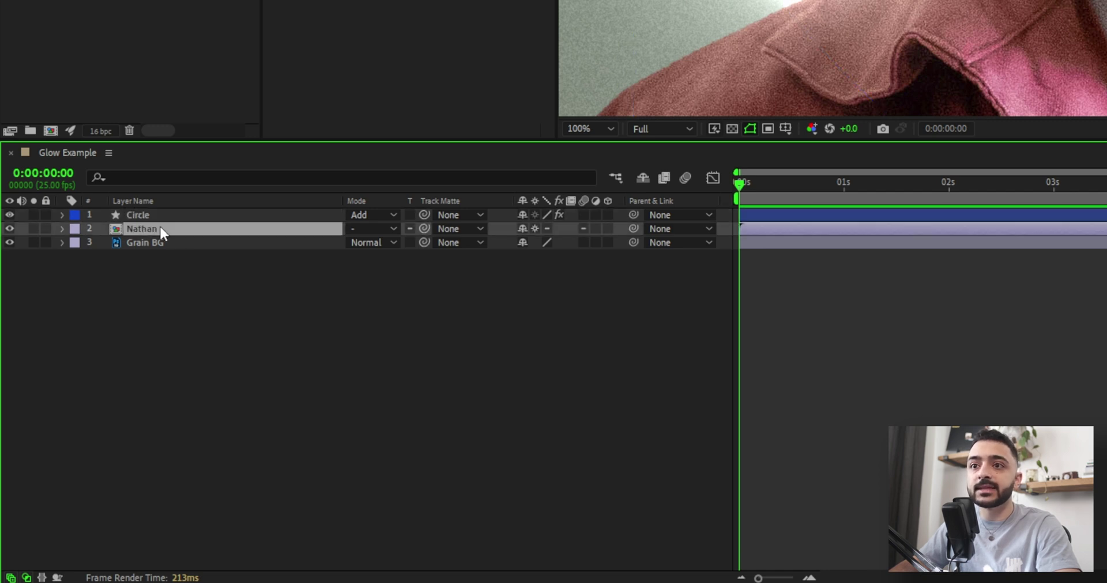
pyautogui.click(190, 241)
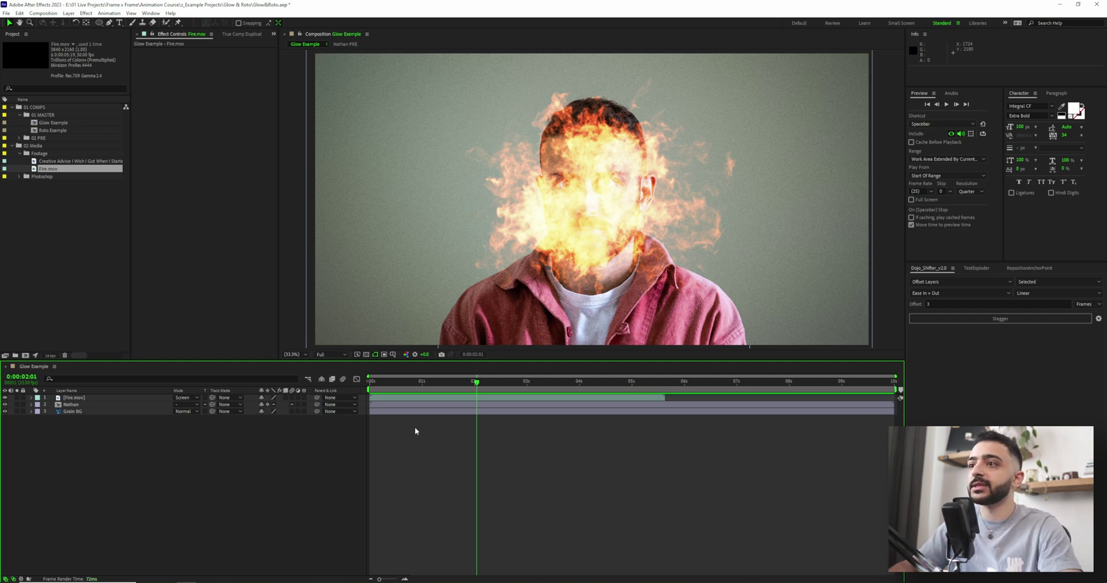
pyautogui.click(447, 399)
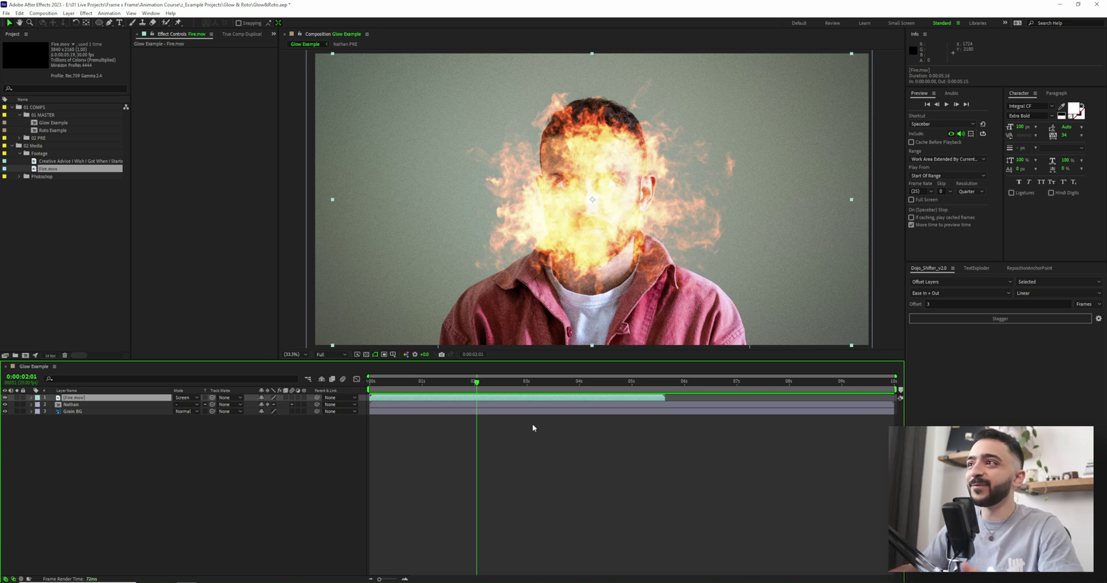
pyautogui.moveTo(499, 381); pyautogui.dragTo(467, 383)
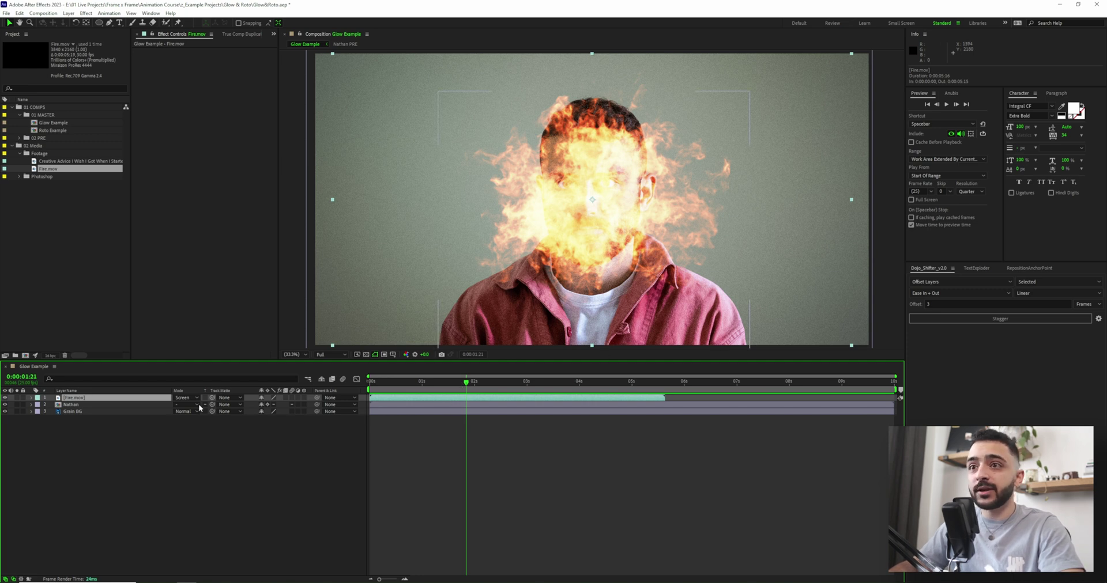
# Step: Pre-compose Fire.mov as 'Fire PRE' and enable Collapse Transformations
pyautogui.rightClick(107, 398)
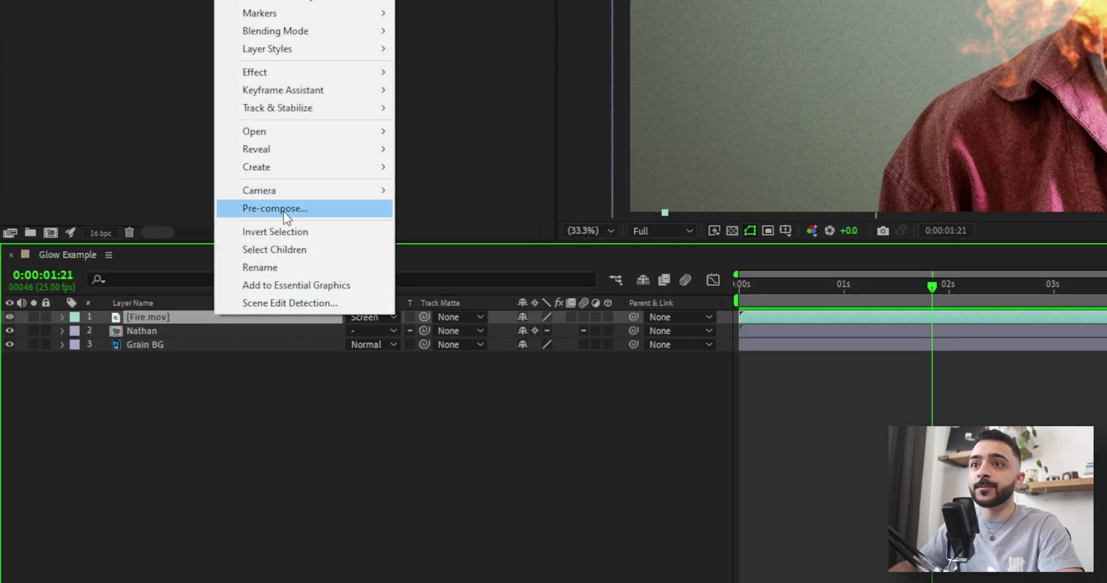
pyautogui.click(142, 344)
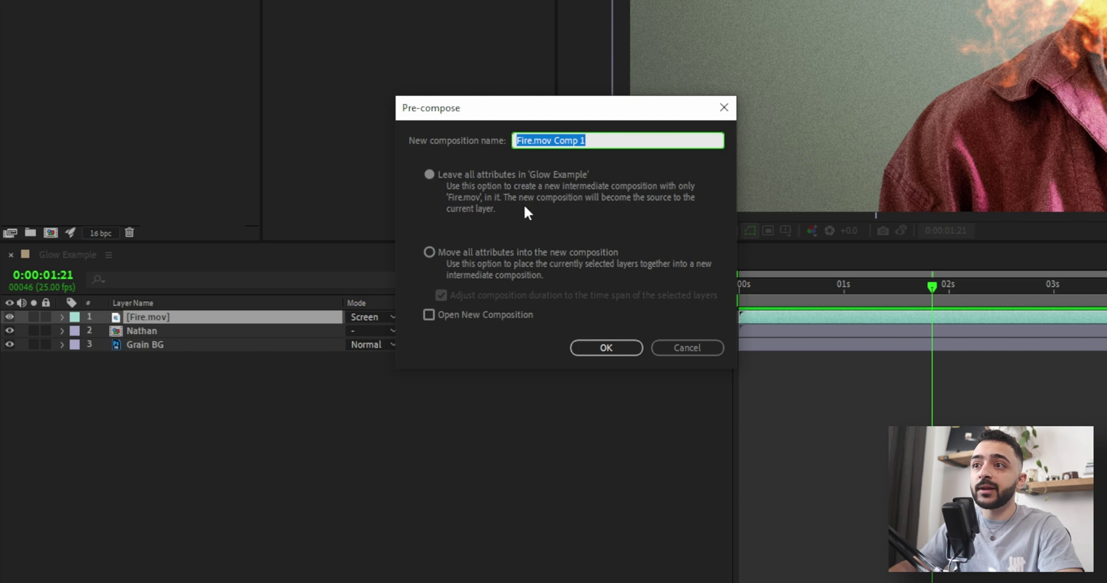
pyautogui.write('Fire PRE')
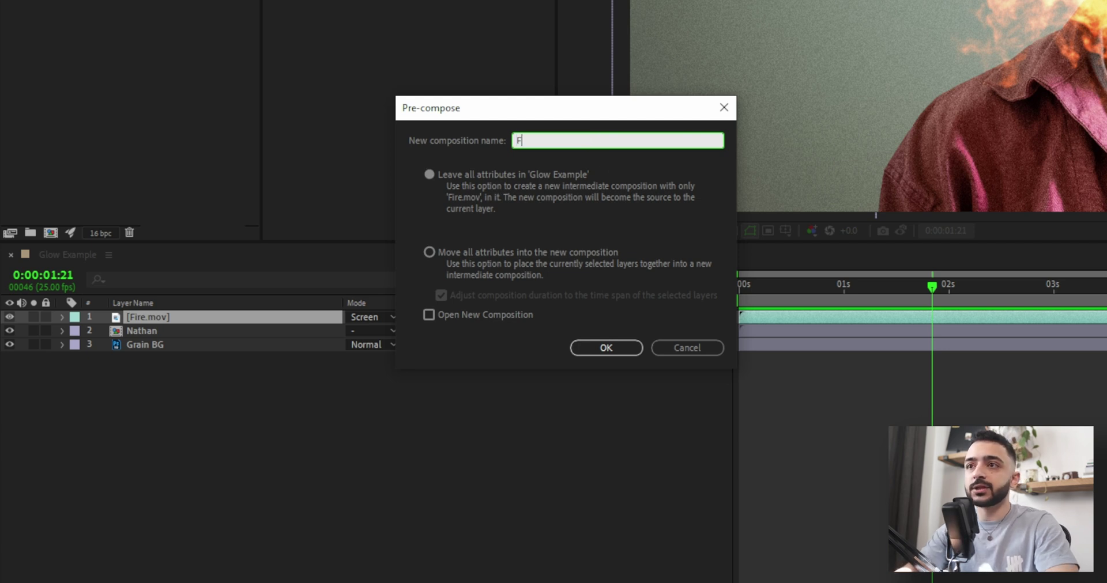
pyautogui.press('Return')
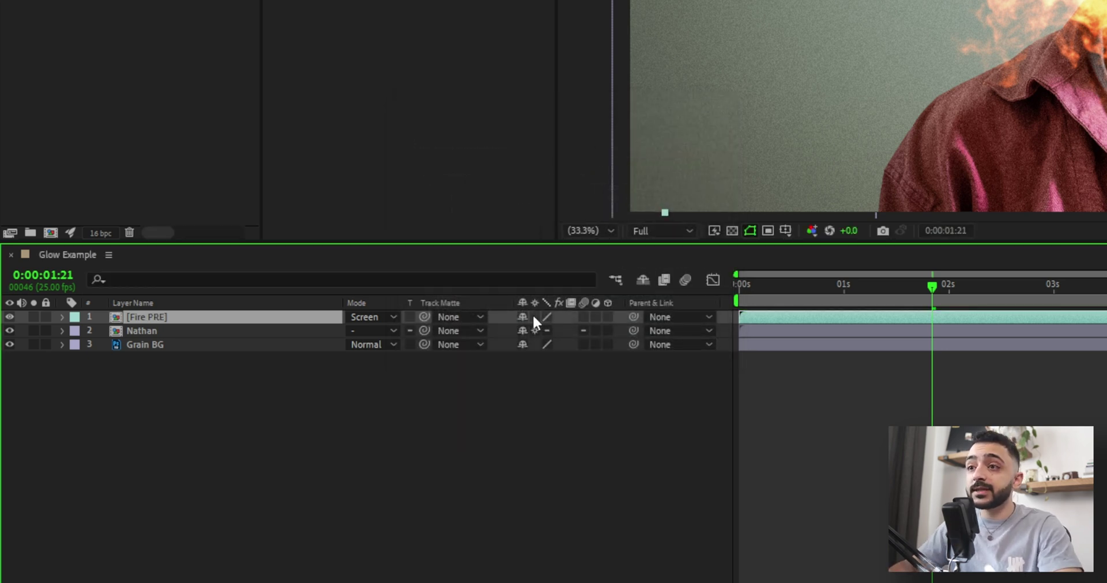
pyautogui.click(534, 317)
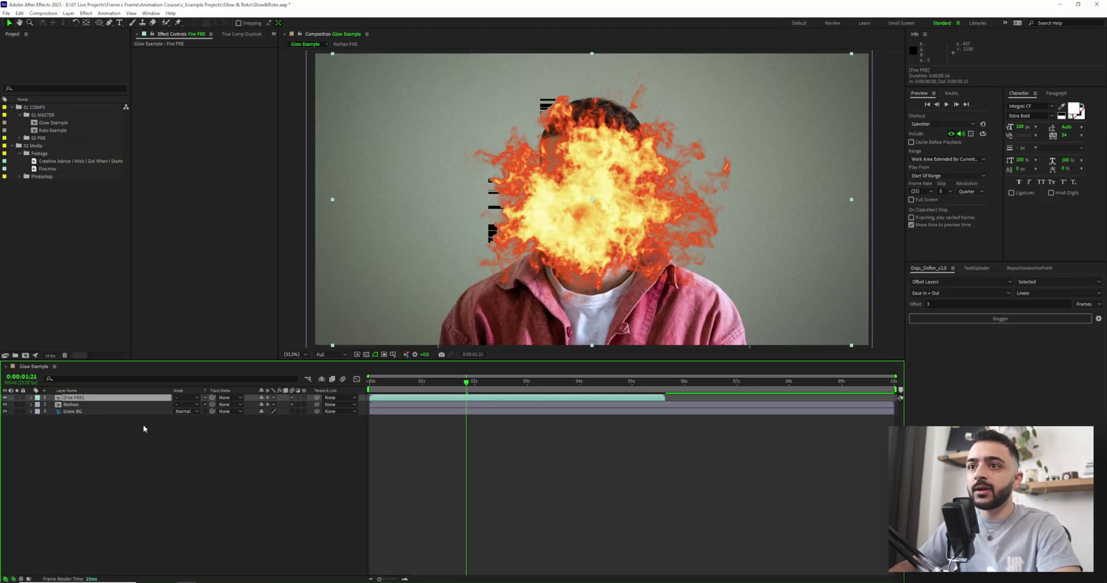
# Step: Add Set Matte to Fire PRE, taking the matte from Nathan with Invert Matte checked
pyautogui.hotkey('ctrl', 'space')
pyautogui.write('set')
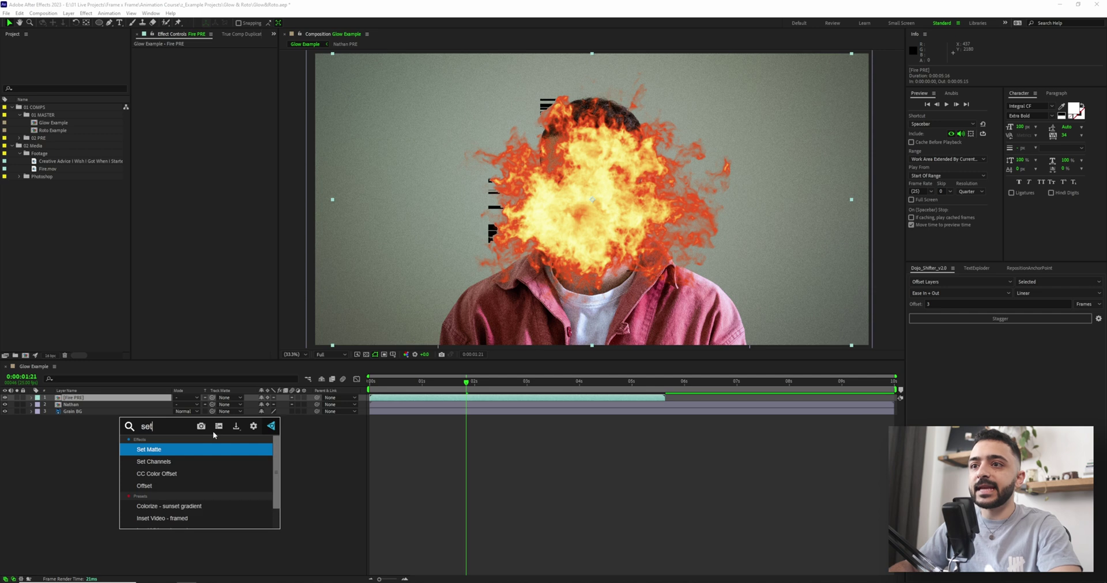
pyautogui.click(190, 452)
pyautogui.click(226, 58)
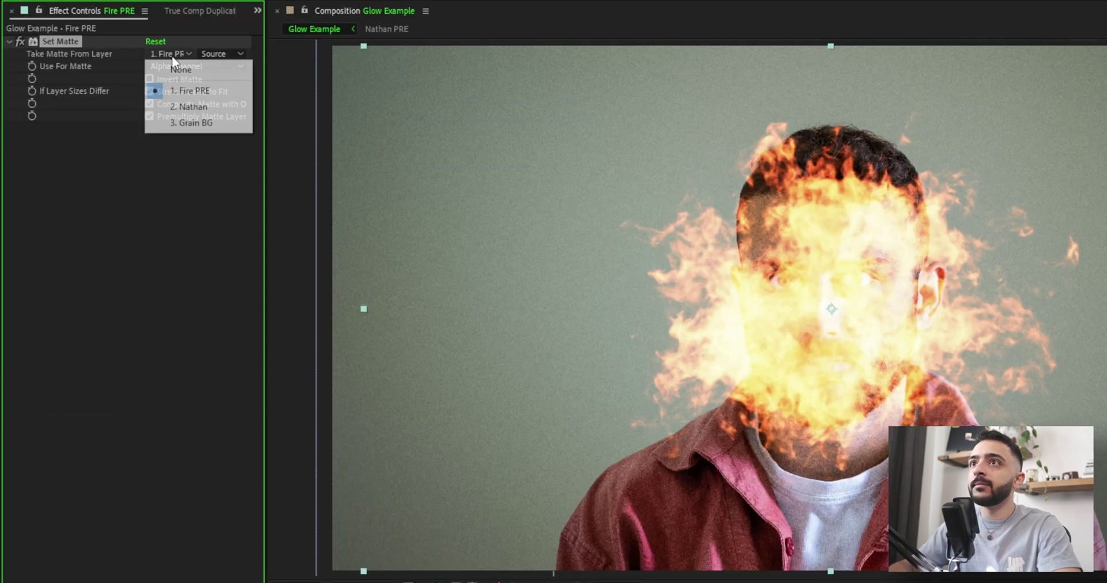
pyautogui.click(260, 85)
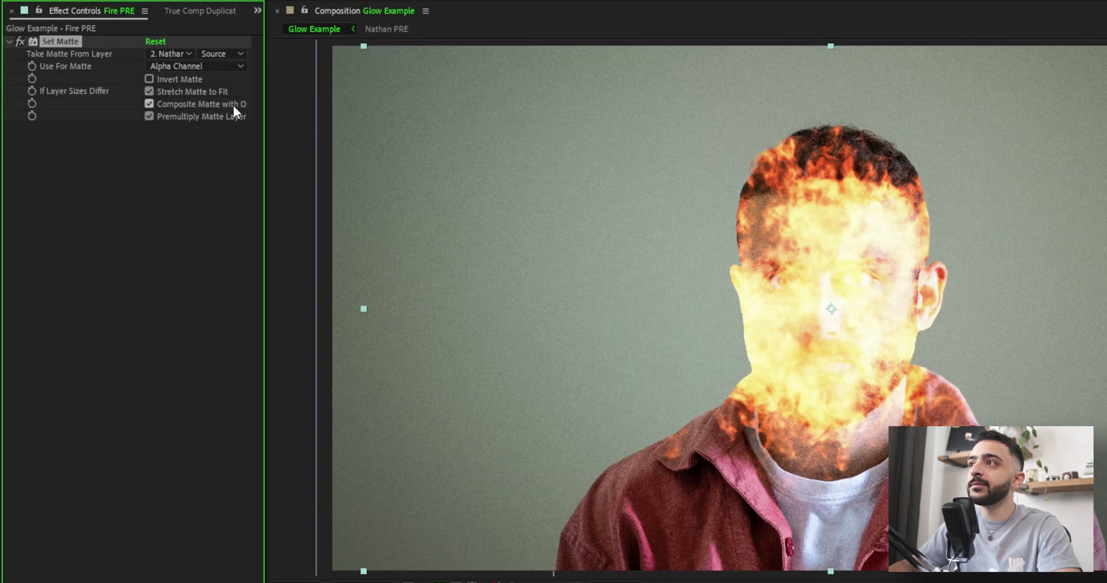
pyautogui.click(151, 80)
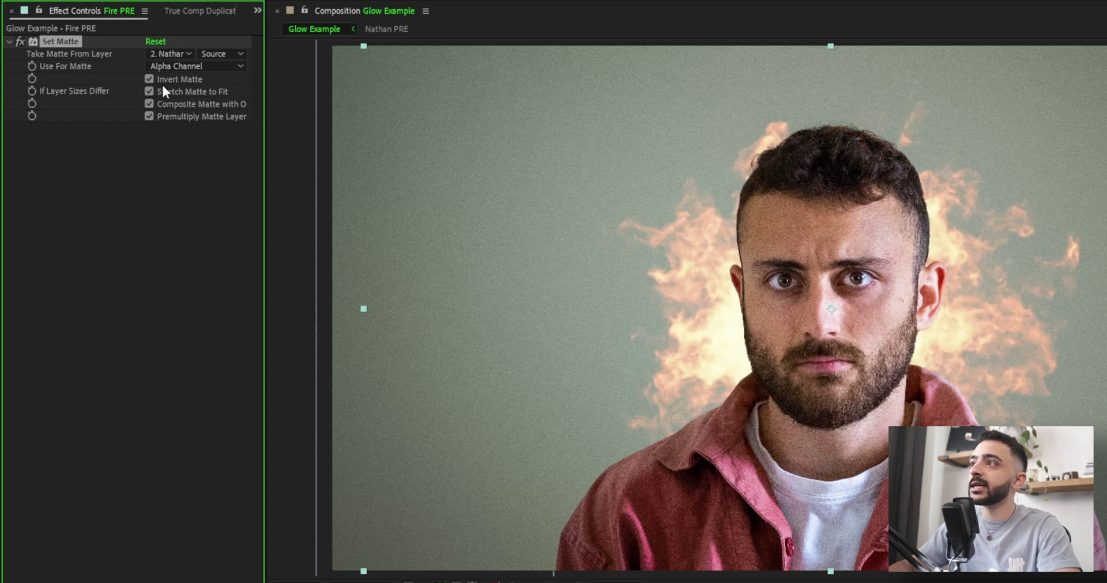
pyautogui.hotkey('ctrl', 'space')
# Step: Apply Optical Glow to Fire PRE with Size 90 and Amount 3, and change its blending mode
pyautogui.write('opti')
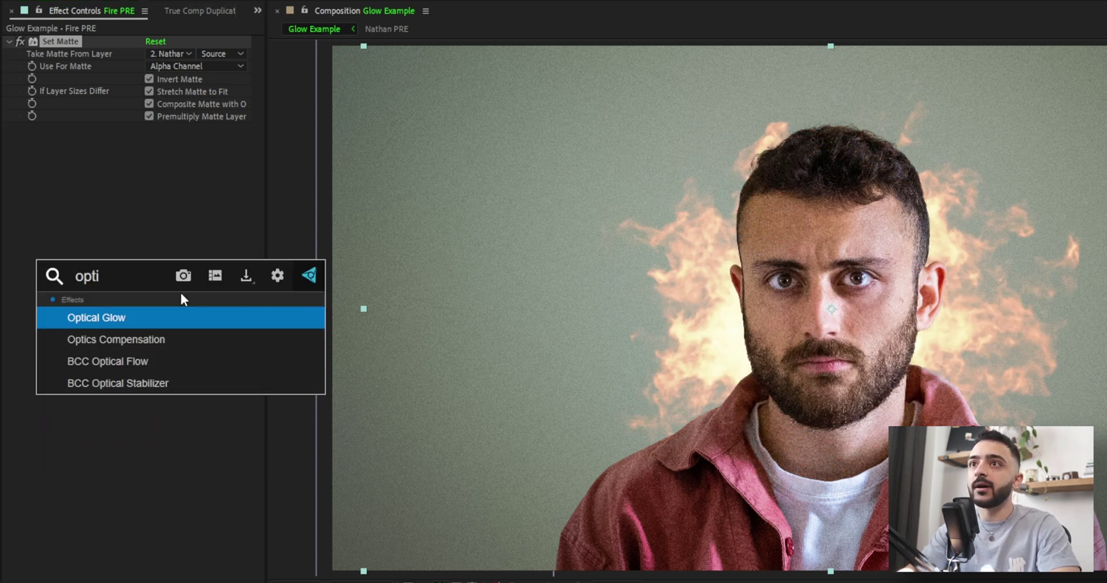
pyautogui.press('Return')
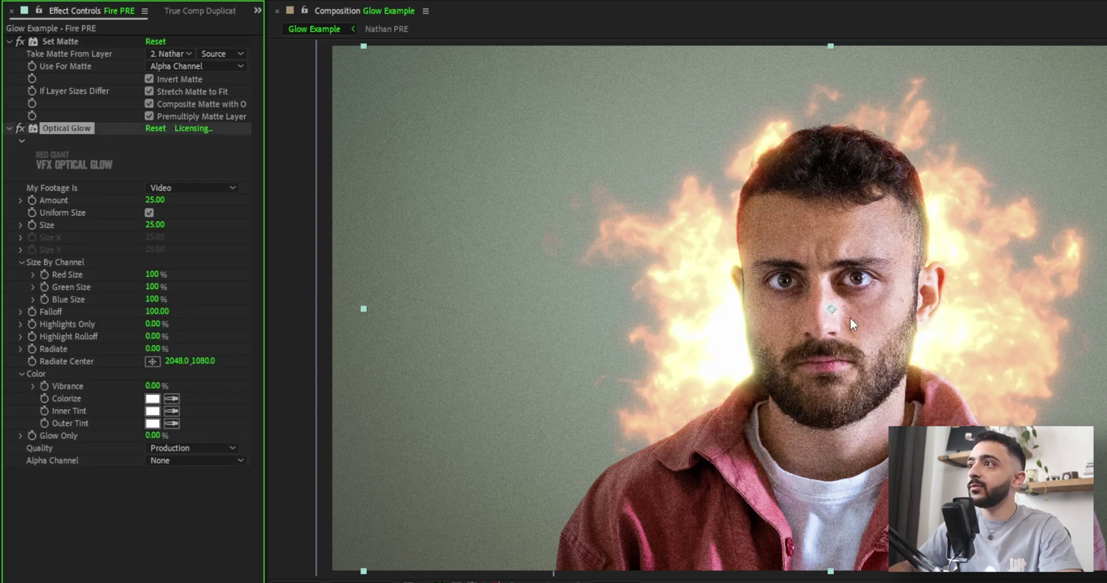
pyautogui.press('/')
pyautogui.hotkey('shift', '/')
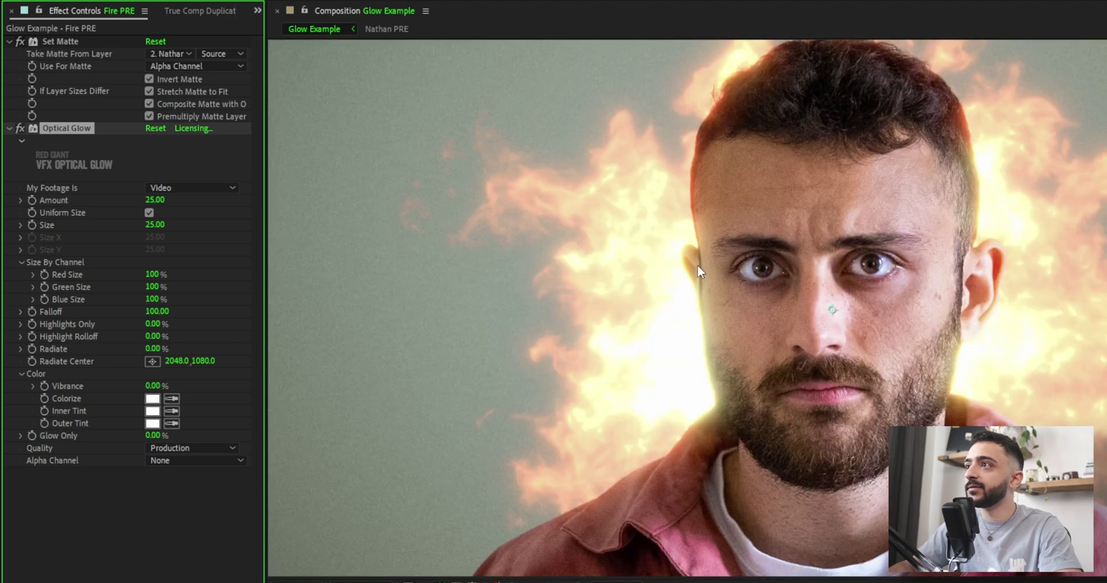
pyautogui.click(155, 223)
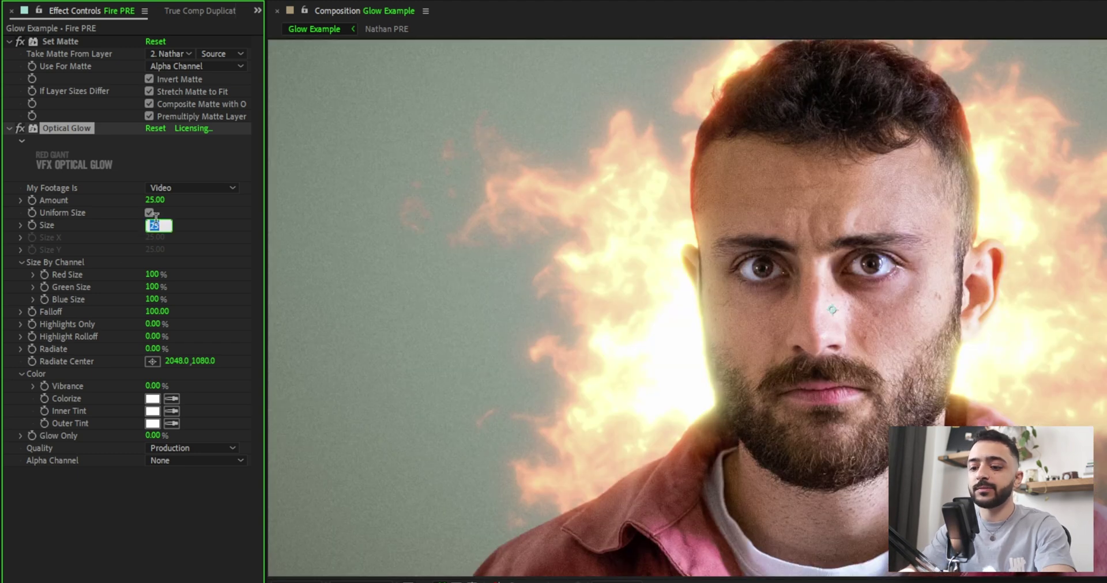
pyautogui.press('Return')
pyautogui.click(153, 200)
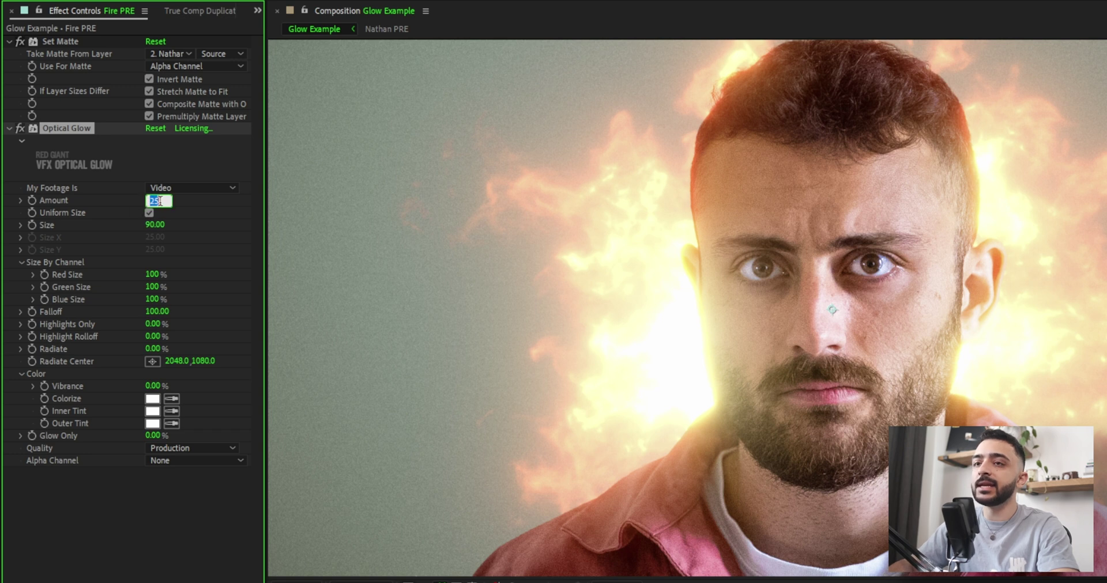
pyautogui.write('3')
pyautogui.press('Return')
pyautogui.click(147, 182)
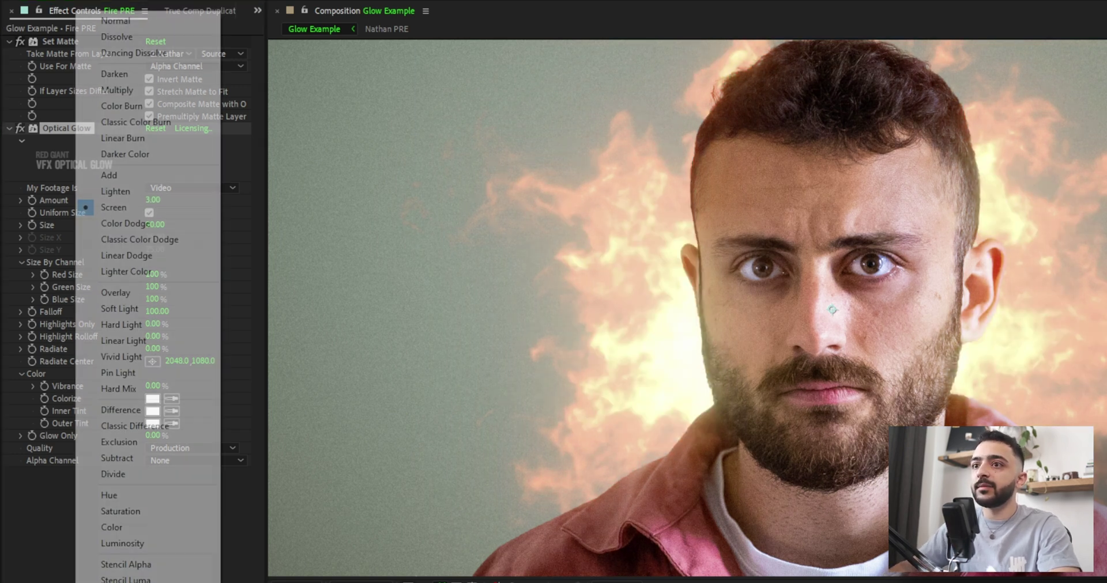
pyautogui.click(147, 182)
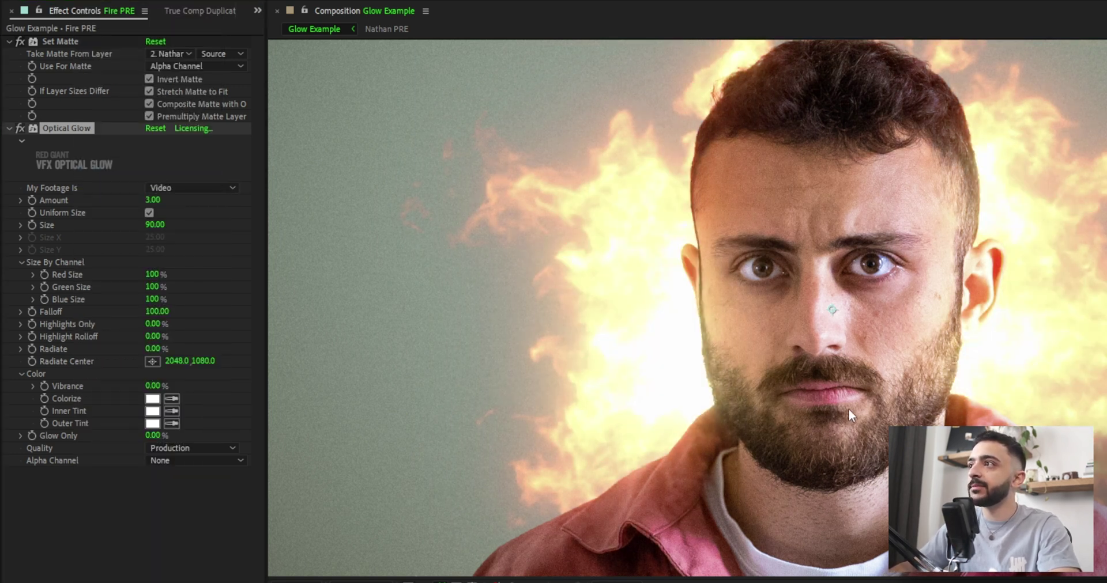
pyautogui.scroll(-3, 848, 410)
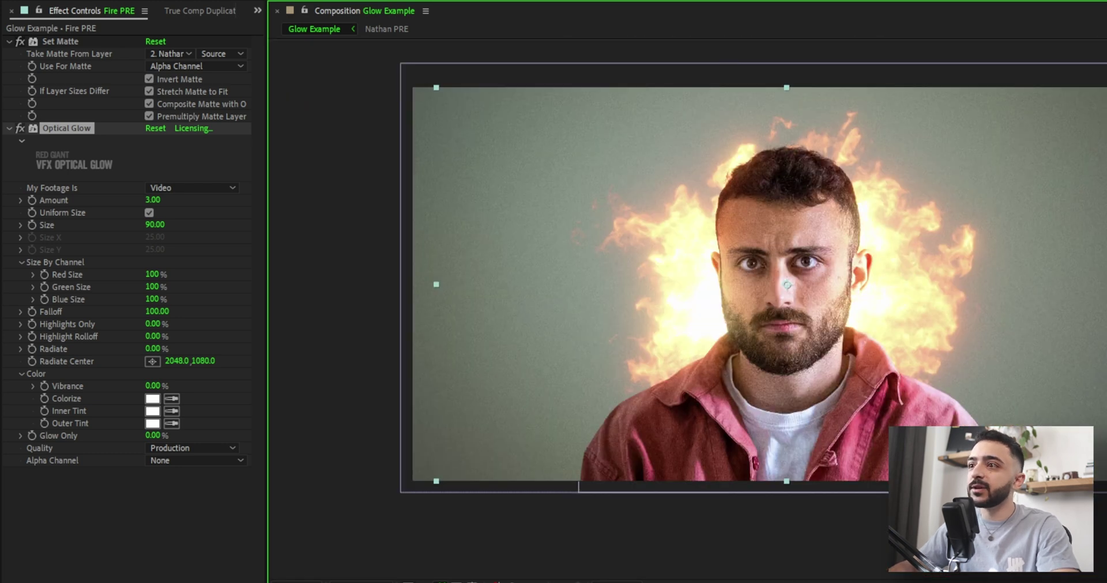
pyautogui.press('space')
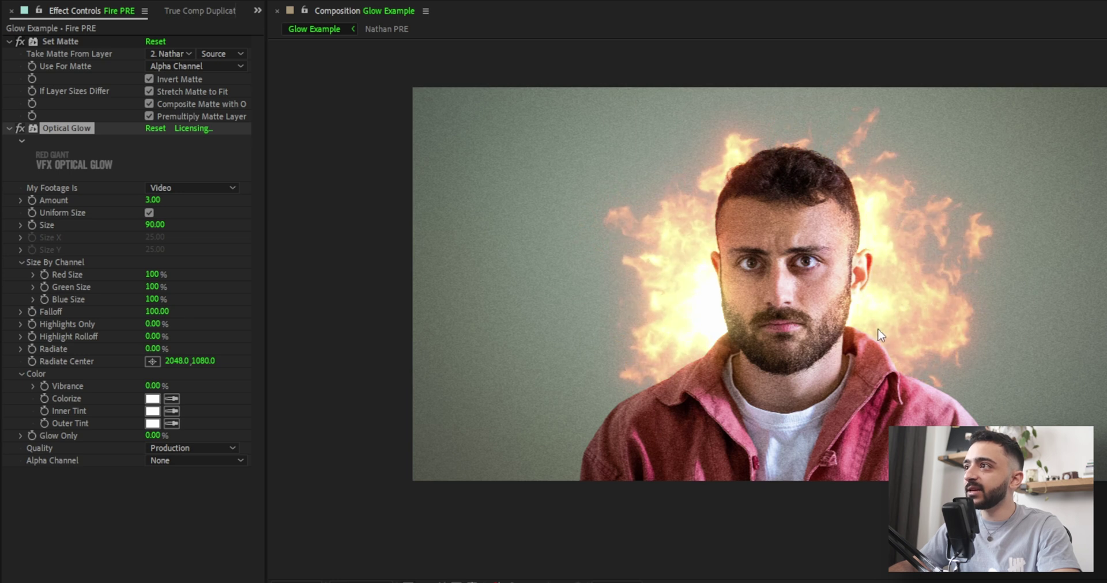
pyautogui.press('space')
pyautogui.scroll(2, 806, 334)
pyautogui.moveTo(806, 334); pyautogui.dragTo(866, 330)
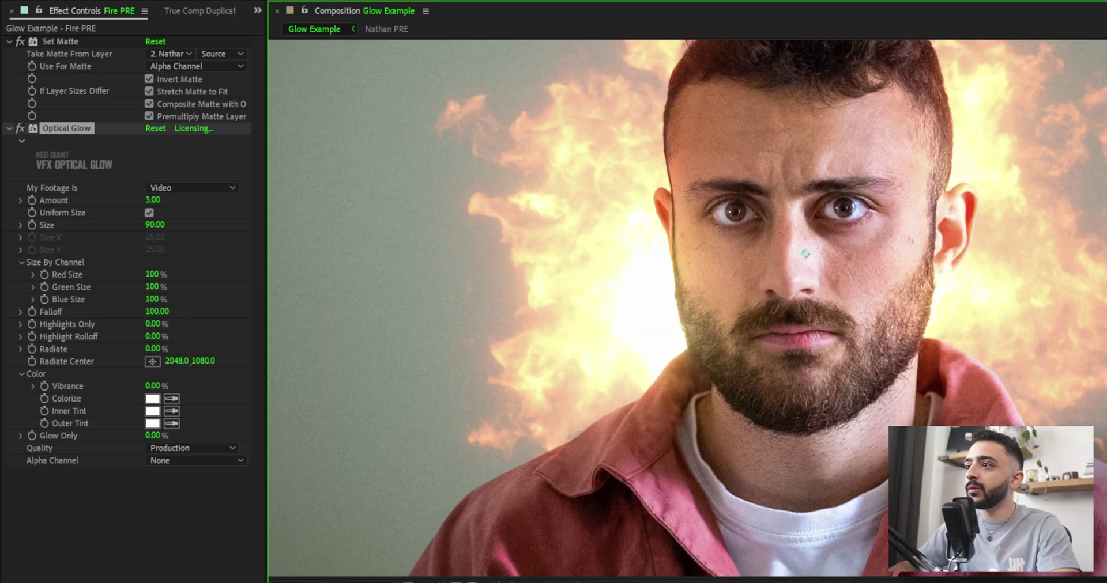
pyautogui.press('space')
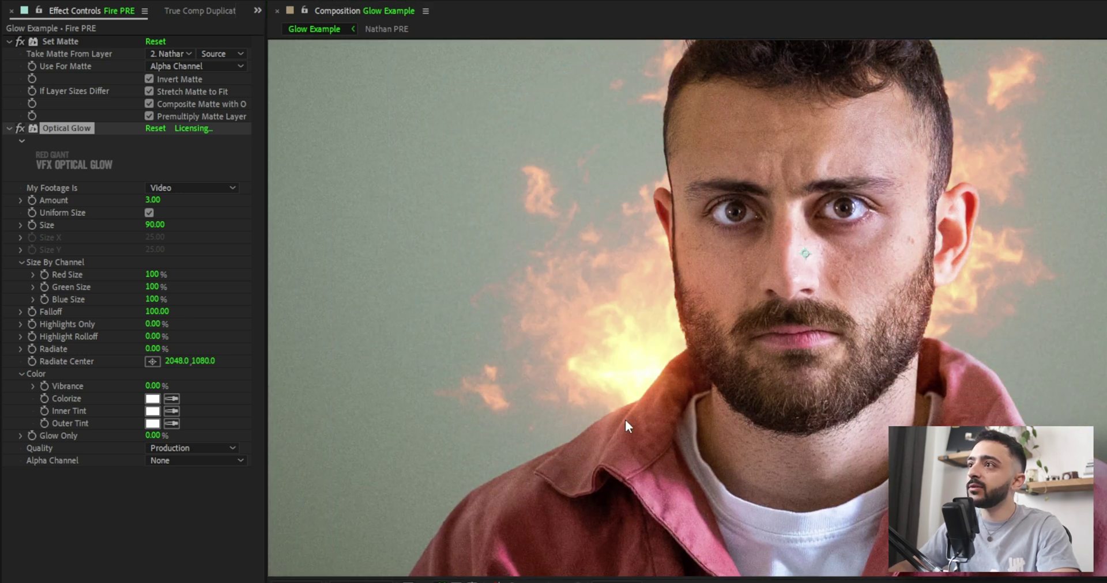